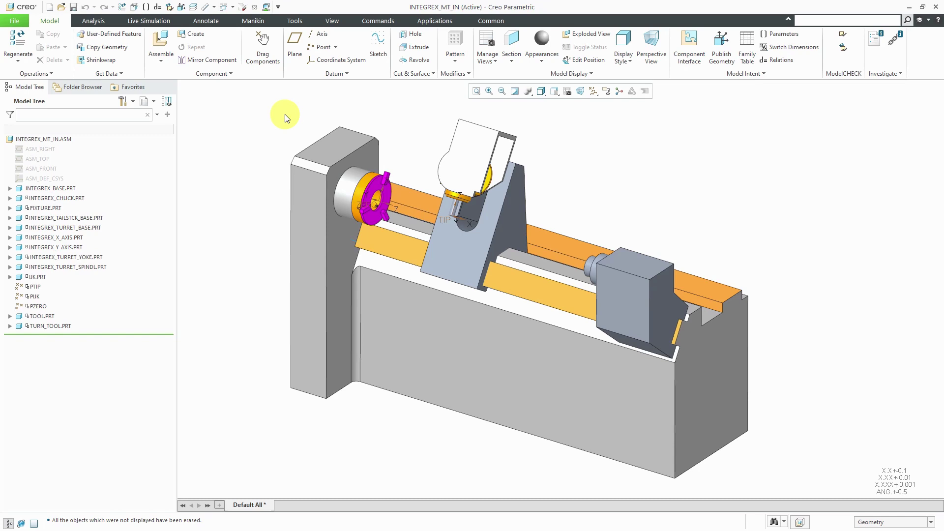
Create NC Assembly manufacturing model mfg0001 from the inlbs_mfg_nc template instead of the default
click(51, 9)
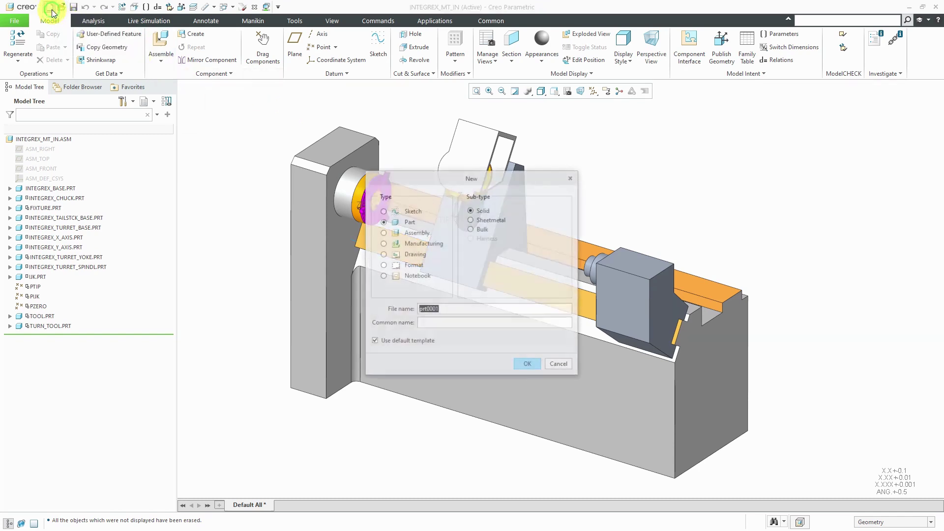
click(427, 245)
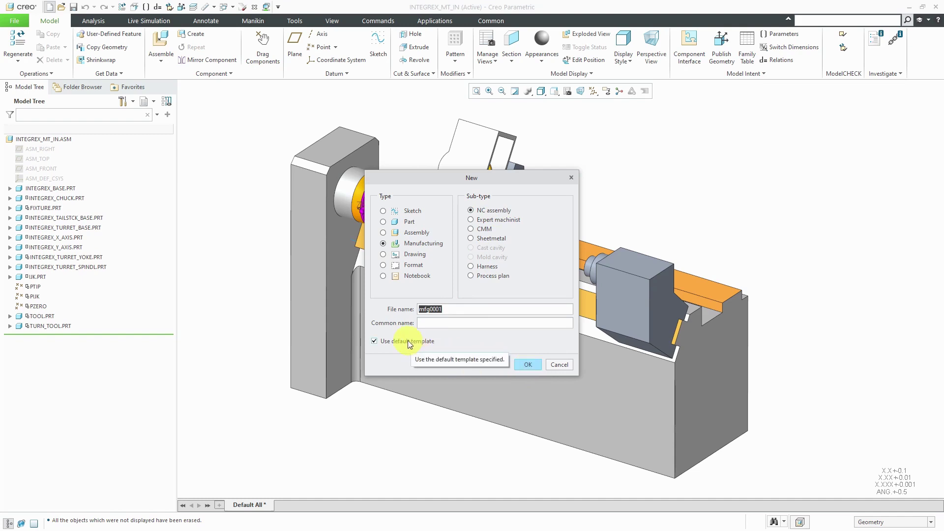
click(429, 345)
click(529, 365)
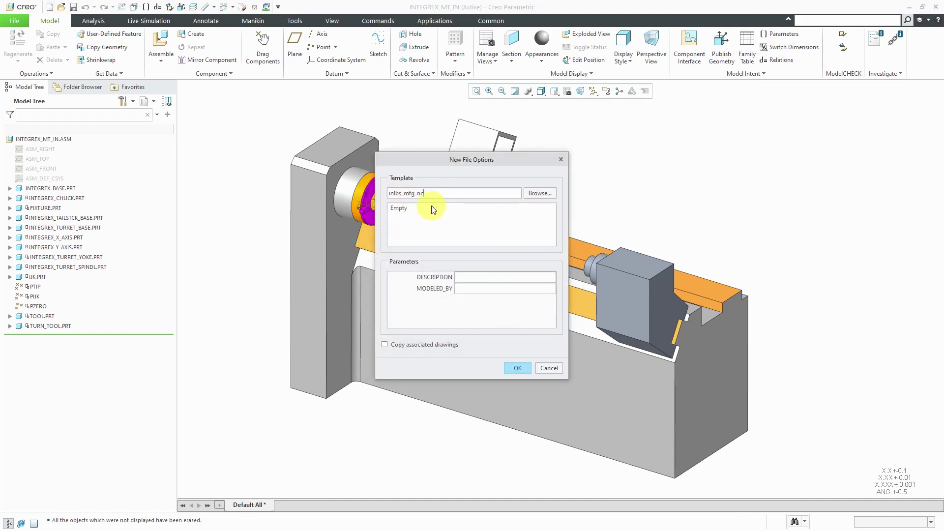
click(518, 369)
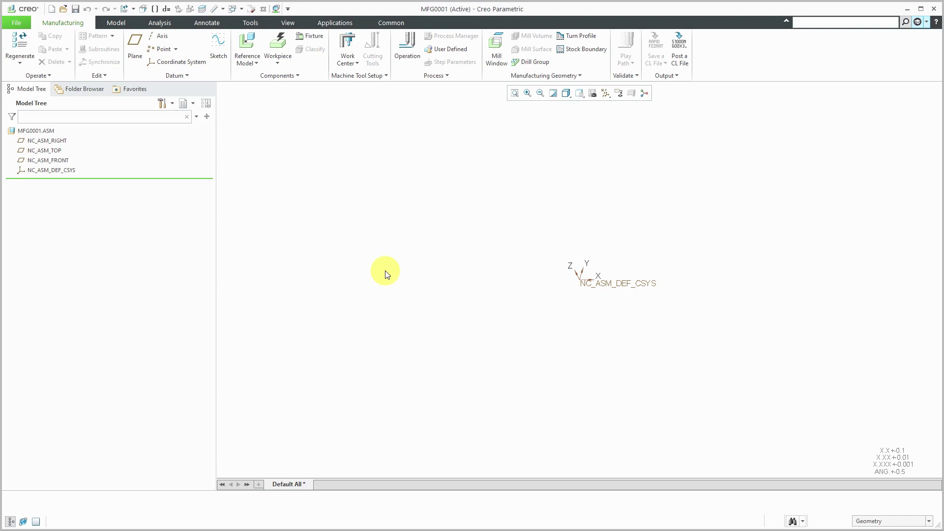
Add integrex_mt_in.asm as a fixture component placed with the Default constraint
click(311, 38)
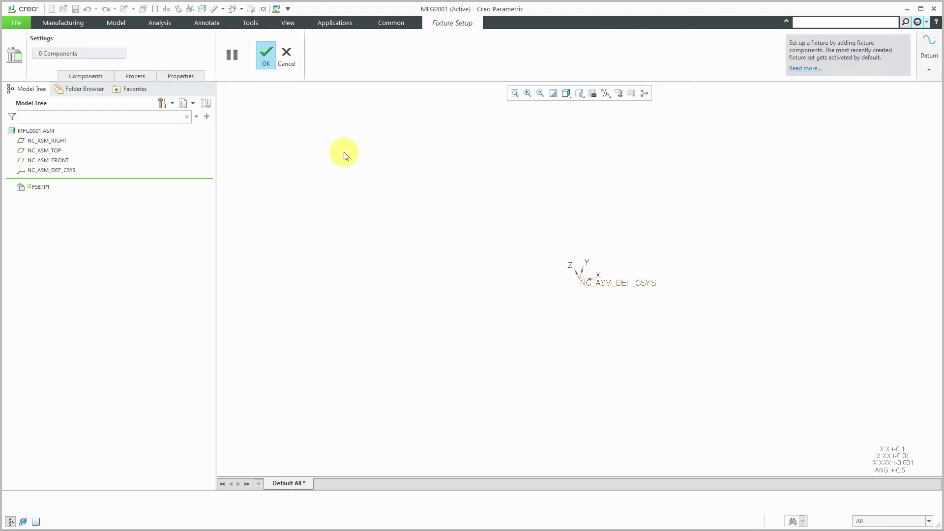
click(94, 78)
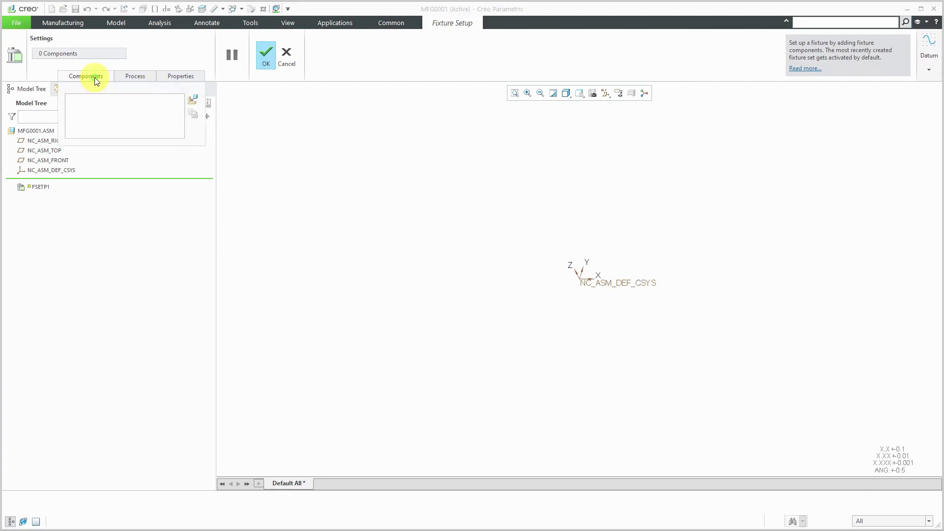
click(192, 100)
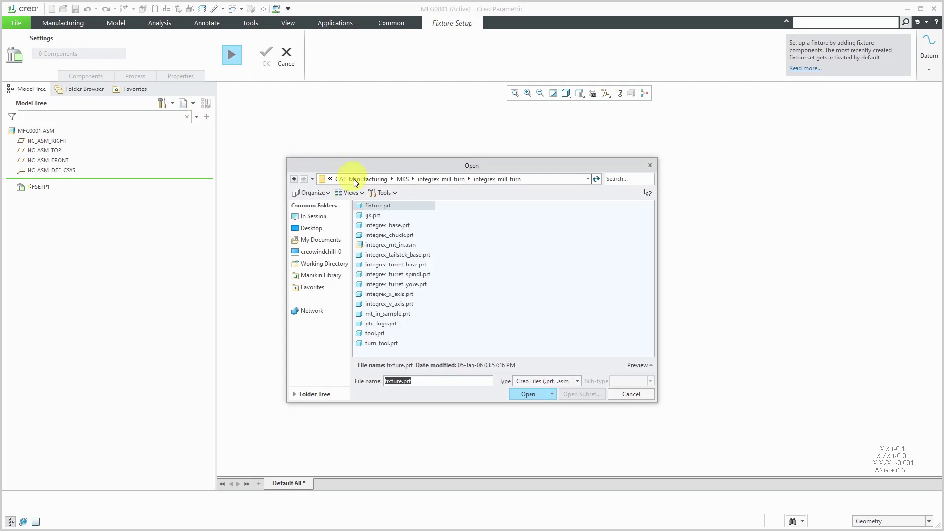
double_click(397, 245)
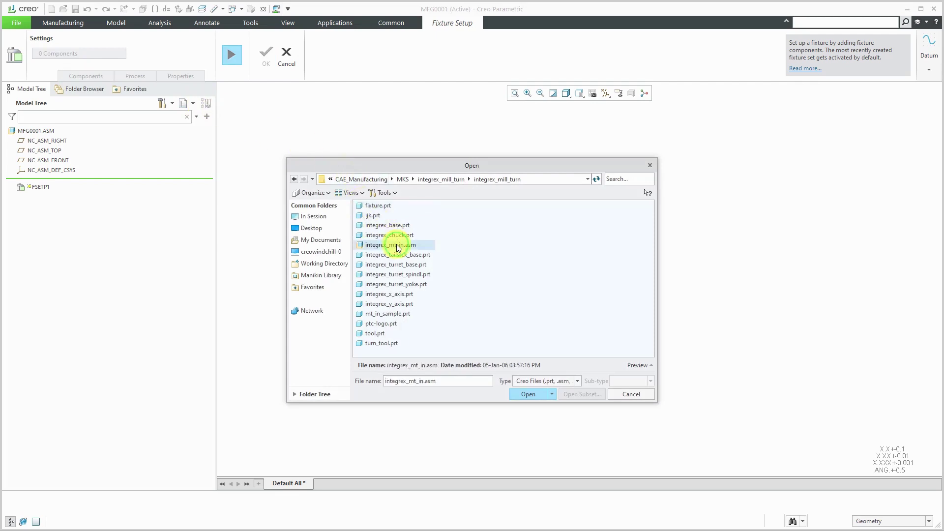
click(490, 201)
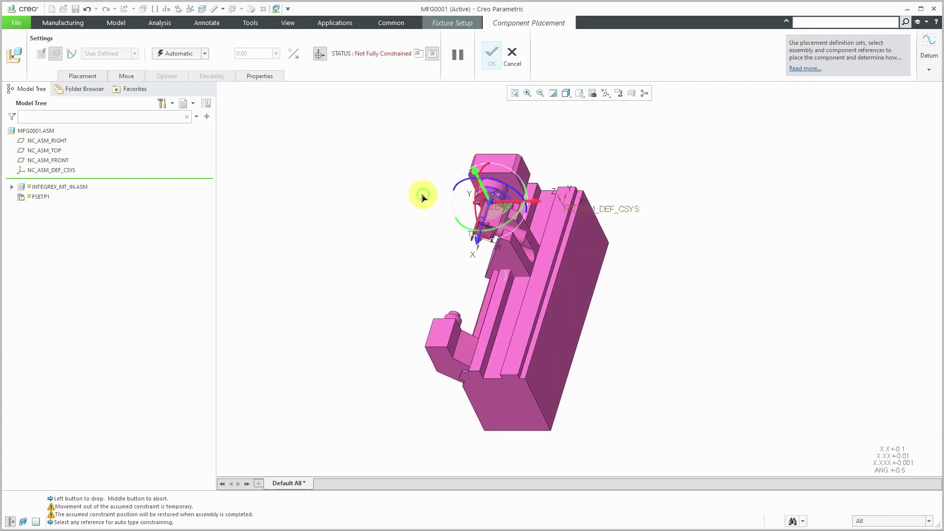
right_click(399, 197)
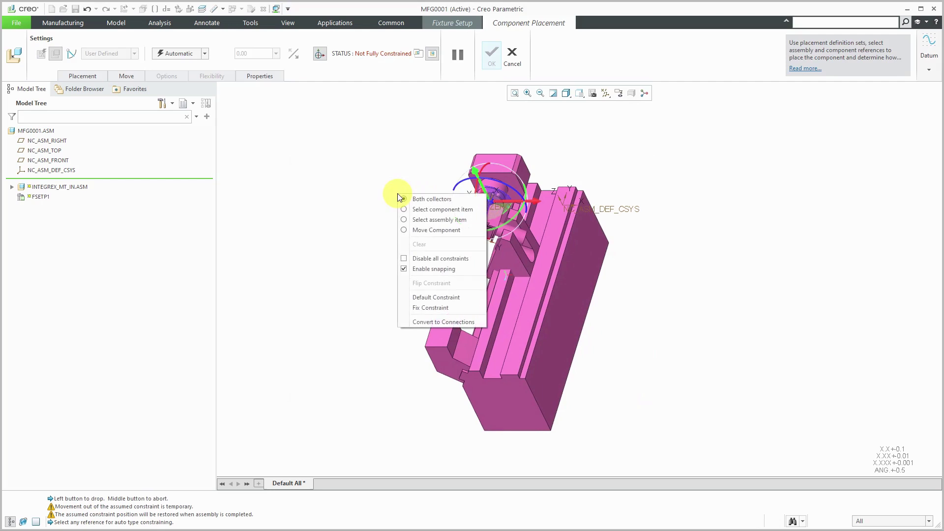
click(426, 298)
click(492, 53)
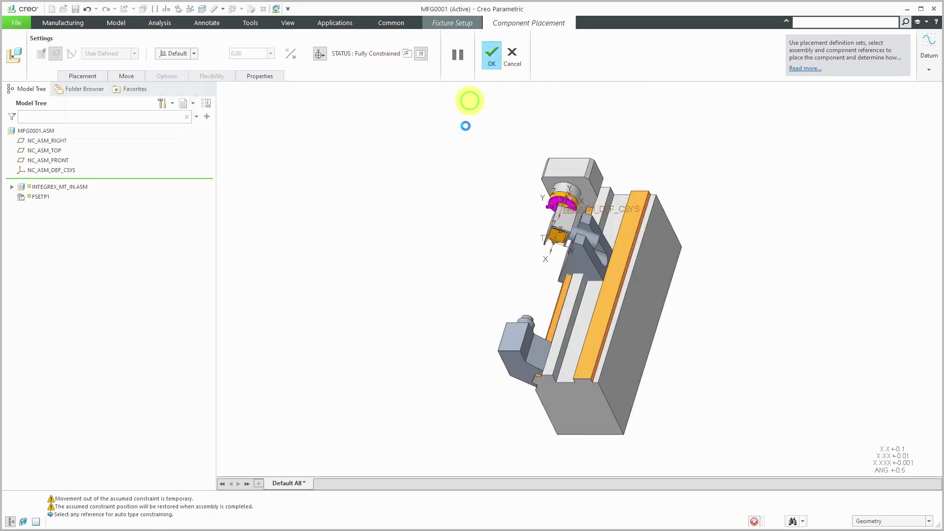
Finish fixture setup FSETP1 and hide the NC_ASM_DEF_CSYS coordinate system
middle_drag(483, 237, 564, 229)
scroll(470, 232, down, 5)
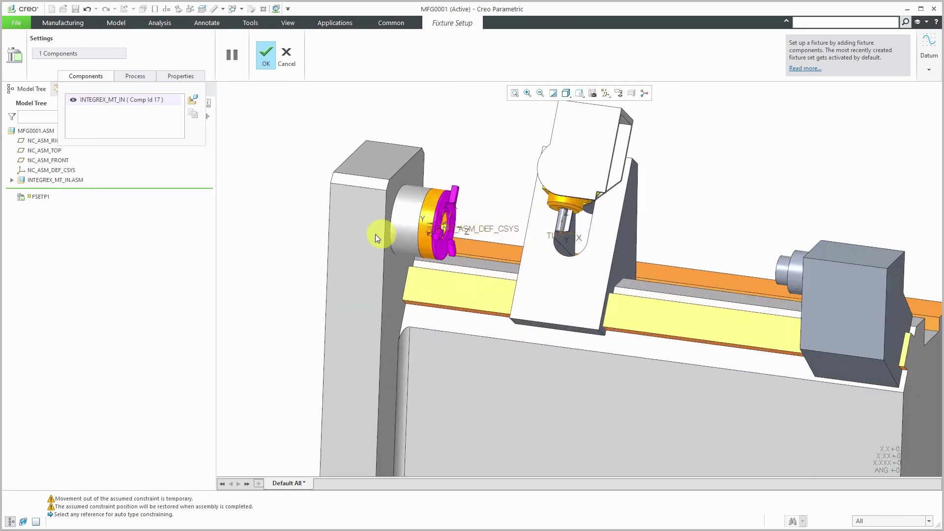
click(264, 61)
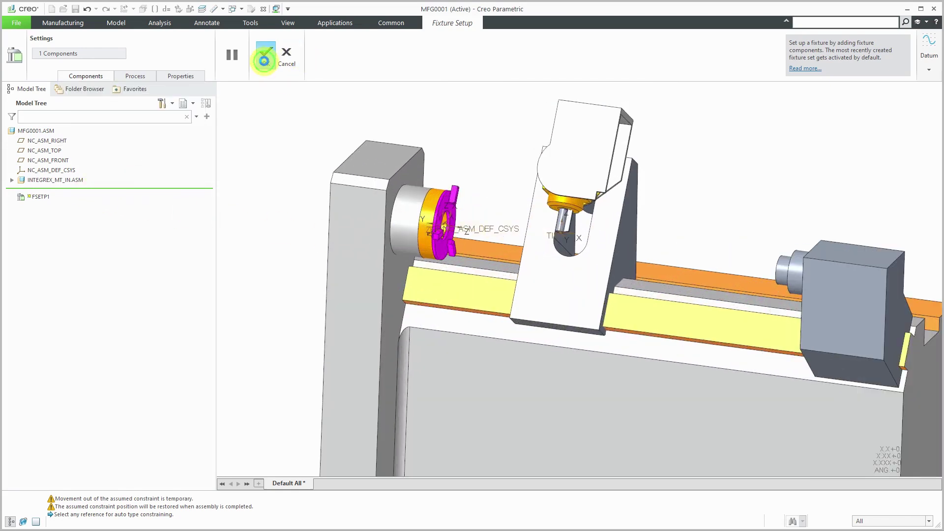
click(68, 171)
click(96, 136)
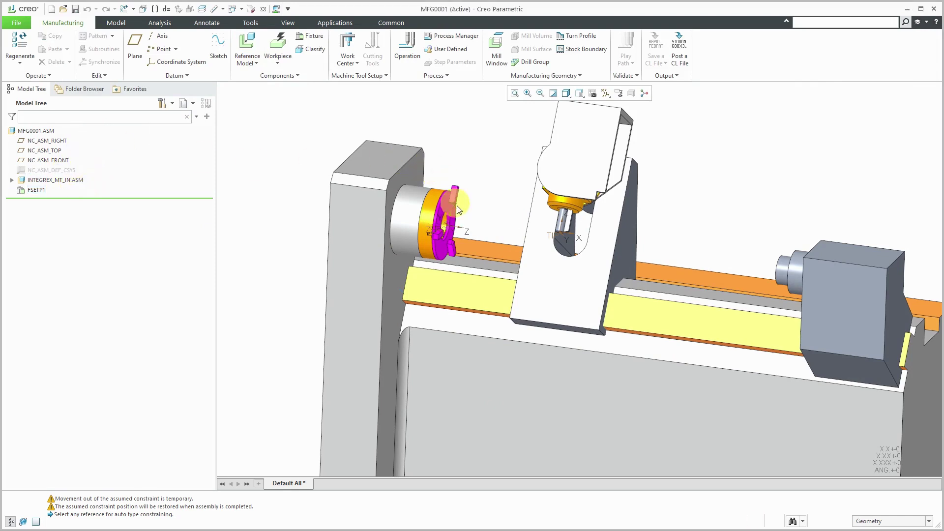
middle_drag(464, 214, 471, 224)
scroll(477, 220, up, 2)
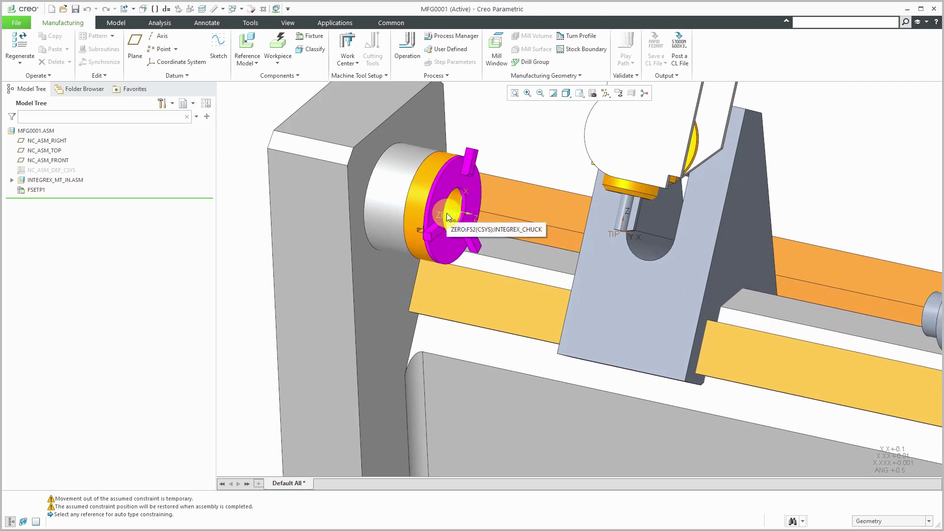
scroll(446, 213, down, 5)
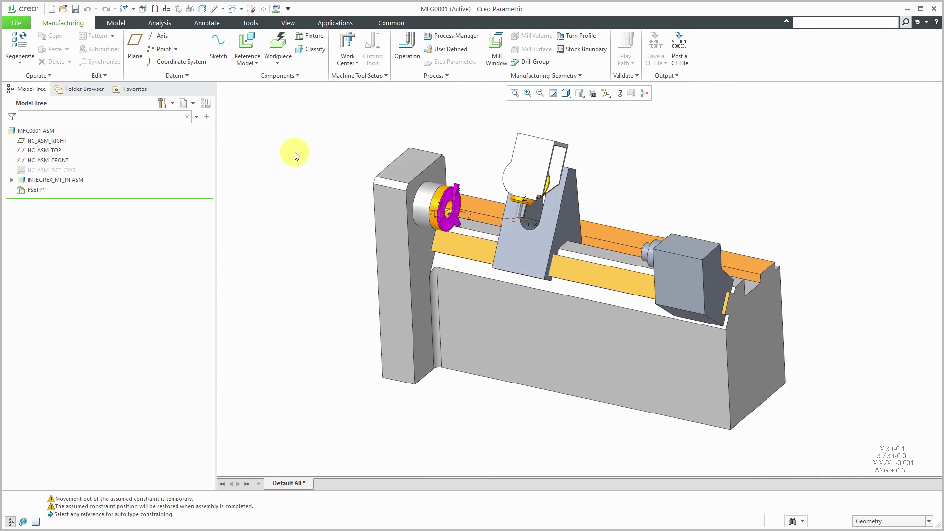
Create Mill-Turn work center MILLTURN01 from the Work Center list and move its dialog aside
click(343, 66)
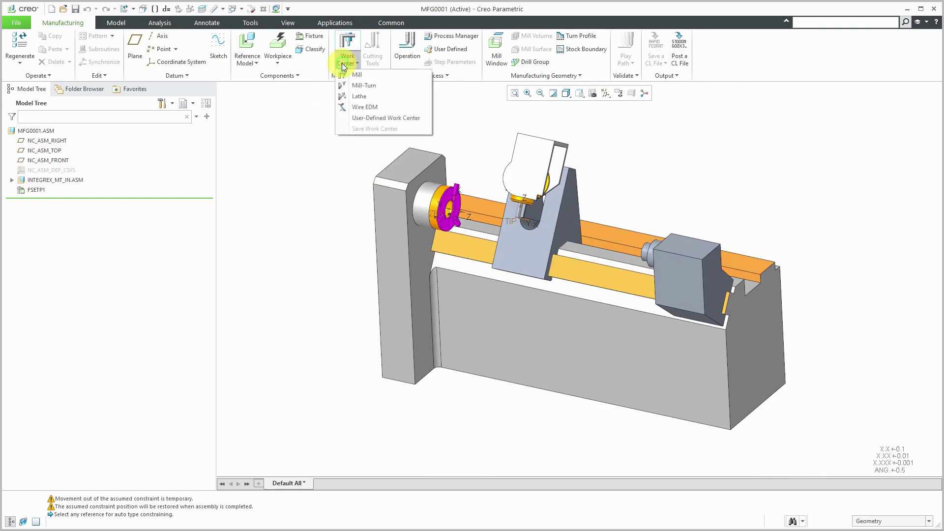
click(365, 87)
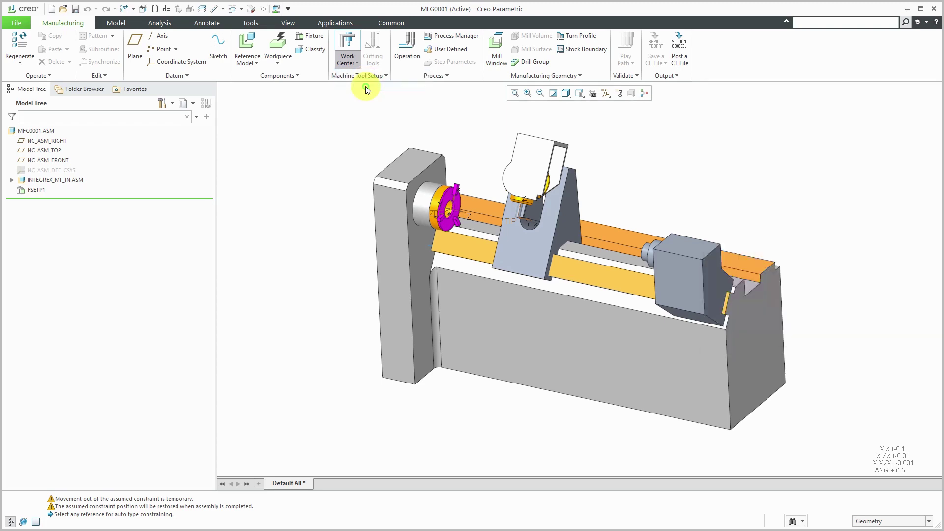
drag(820, 89, 385, 121)
Name the work center MAZAK_200SY_INTEGREX with CNC control MAZATROL FUSION 640 CNC CONTROL
double_click(327, 140)
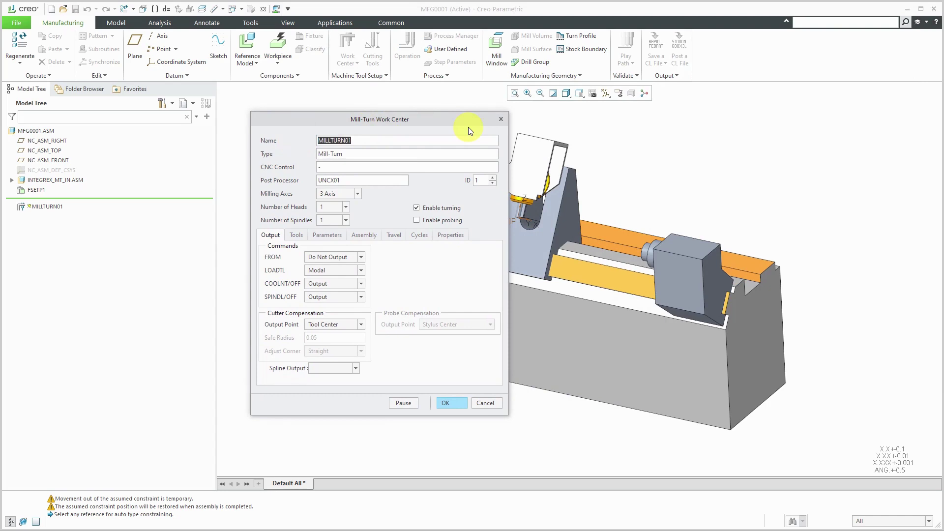
text(MAZAK)
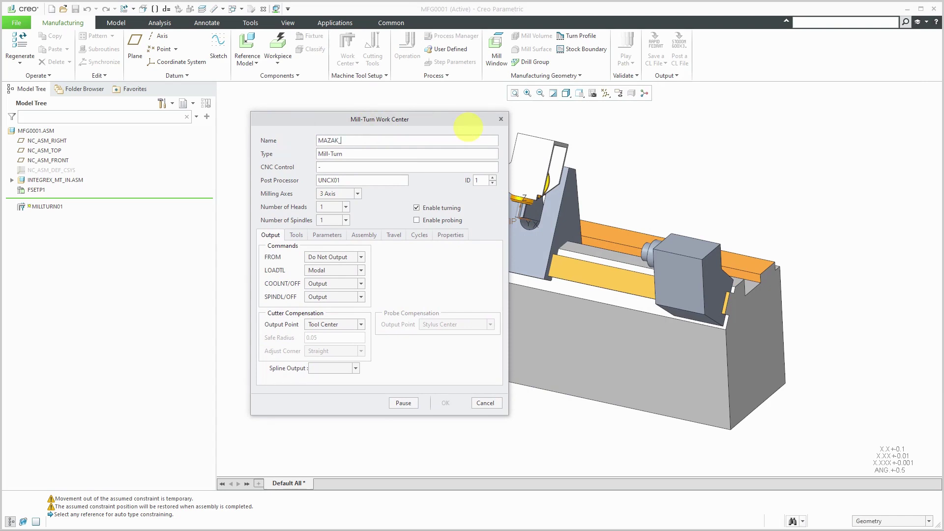
text(_200SY_INTEGREX)
click(336, 168)
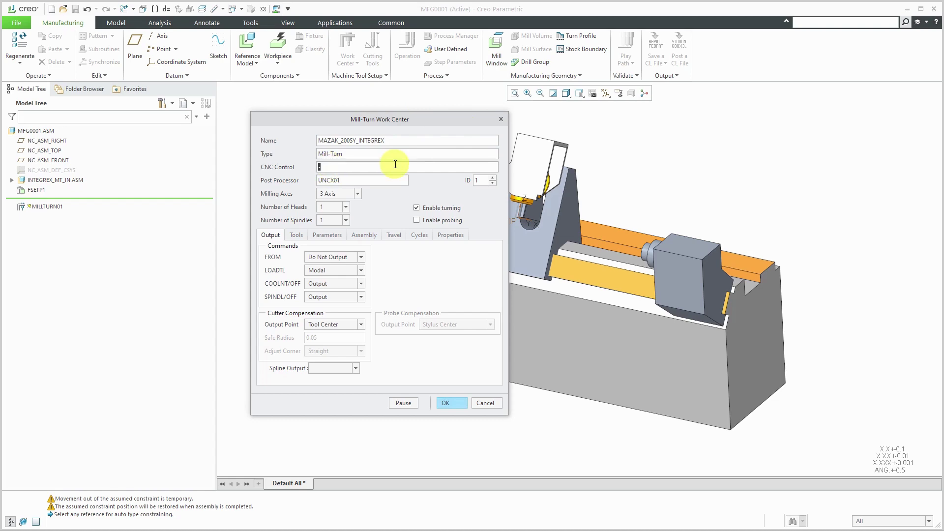
text(MA)
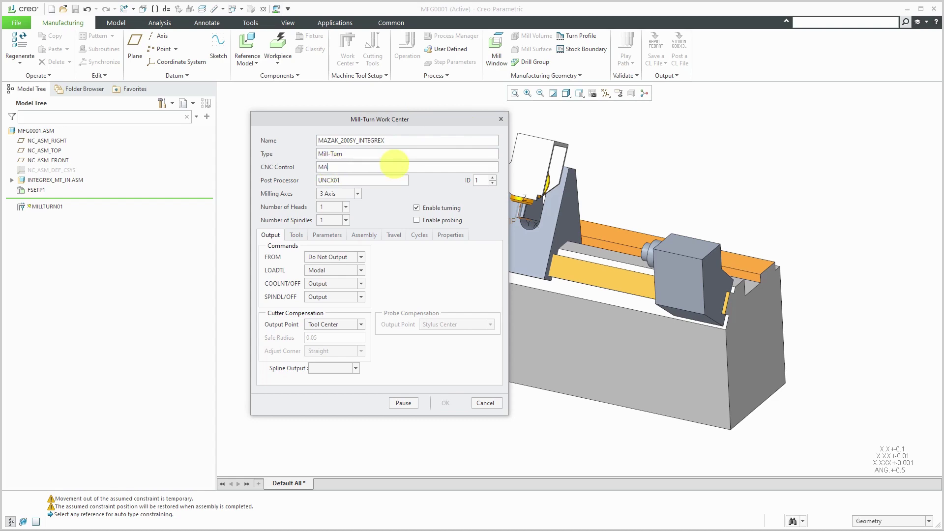
text(ZATROL FUSION 640 CNC CONTROL)
click(372, 182)
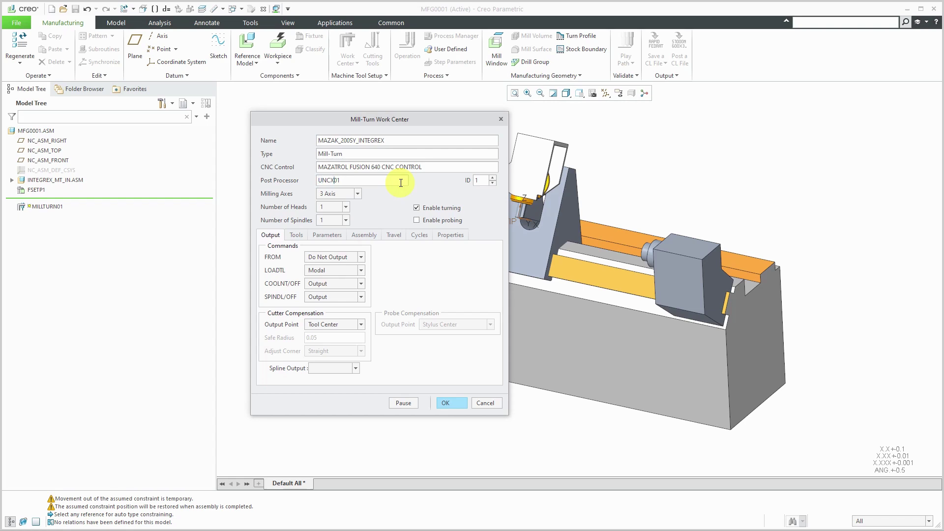
Change the post processor to UNCL01, set ID 11 and 5 Axis milling
key(Left)
key(Left)
key(BackSpace)
text(L)
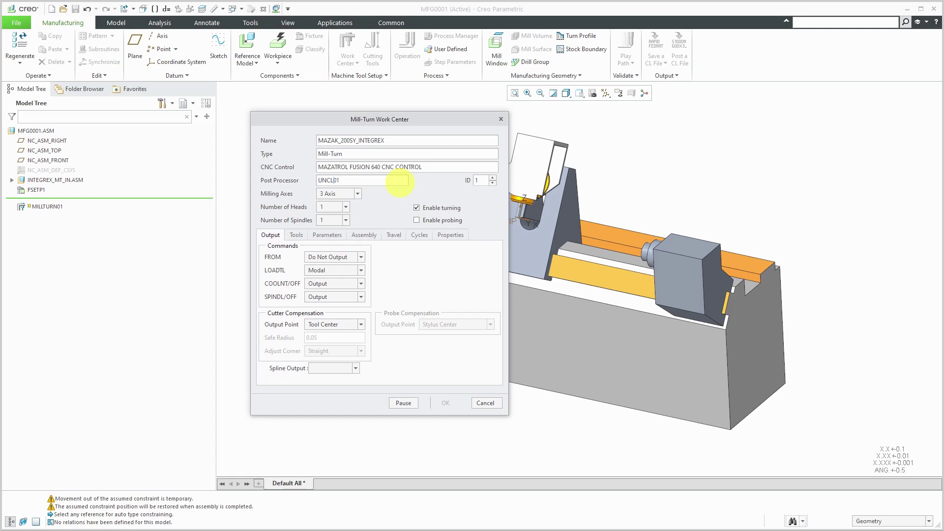
click(494, 178)
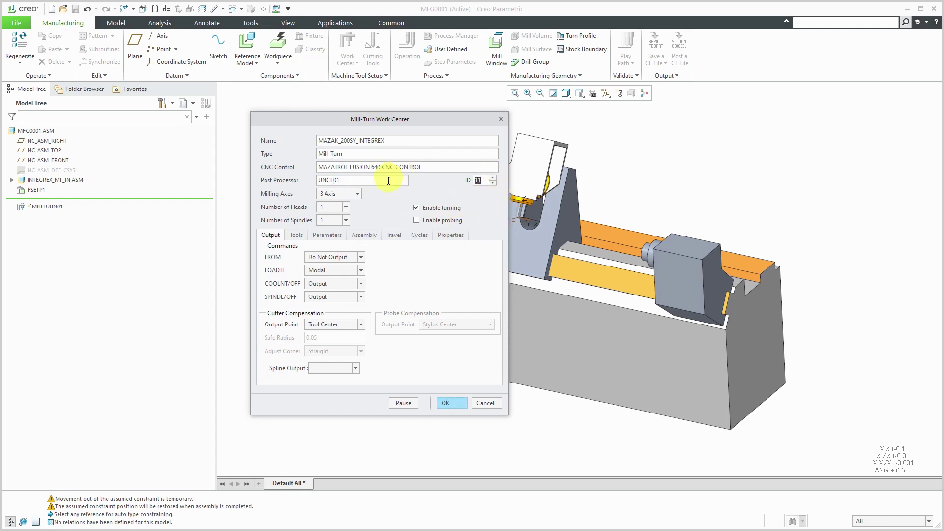
click(358, 194)
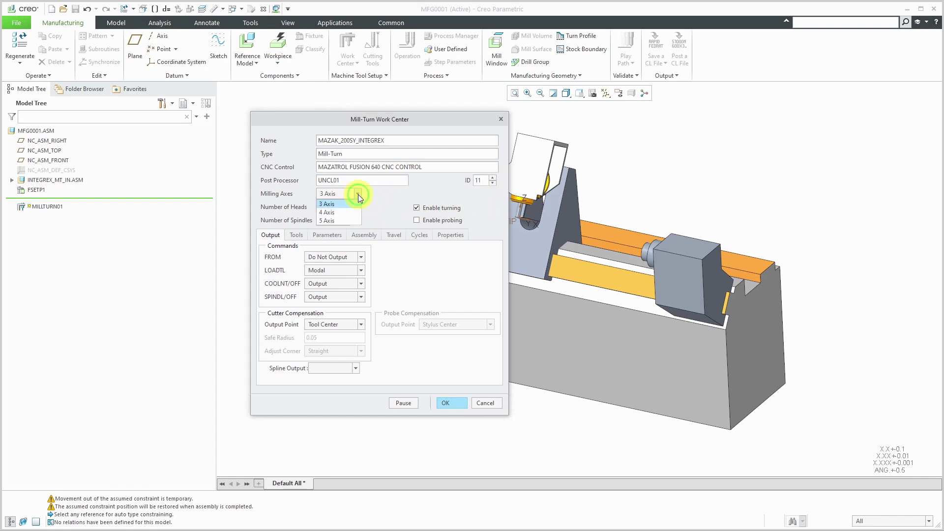
click(346, 221)
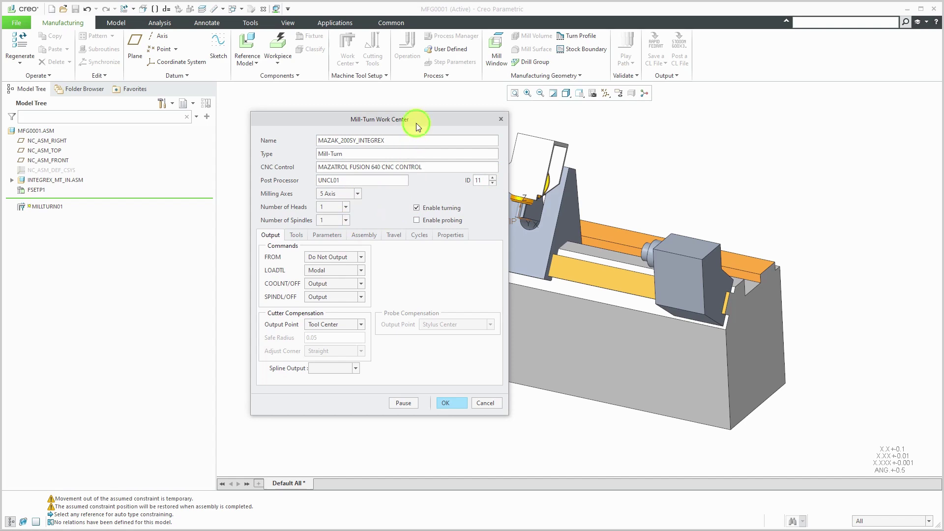
drag(416, 123, 326, 137)
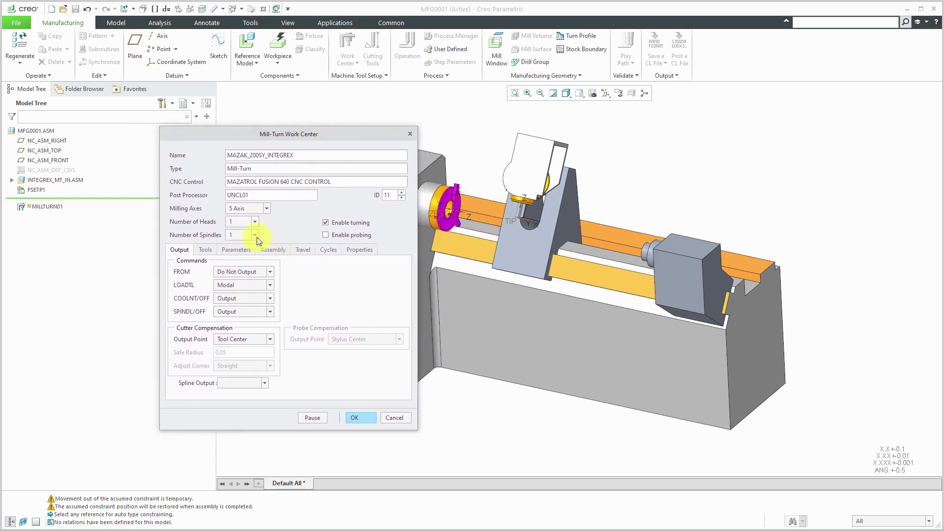
Set Number of Spindles to 2
click(247, 254)
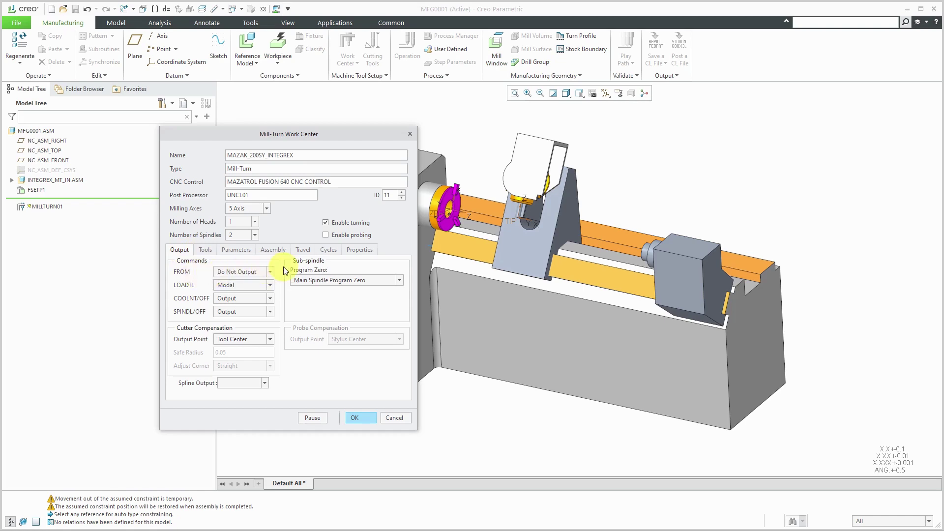
click(270, 272)
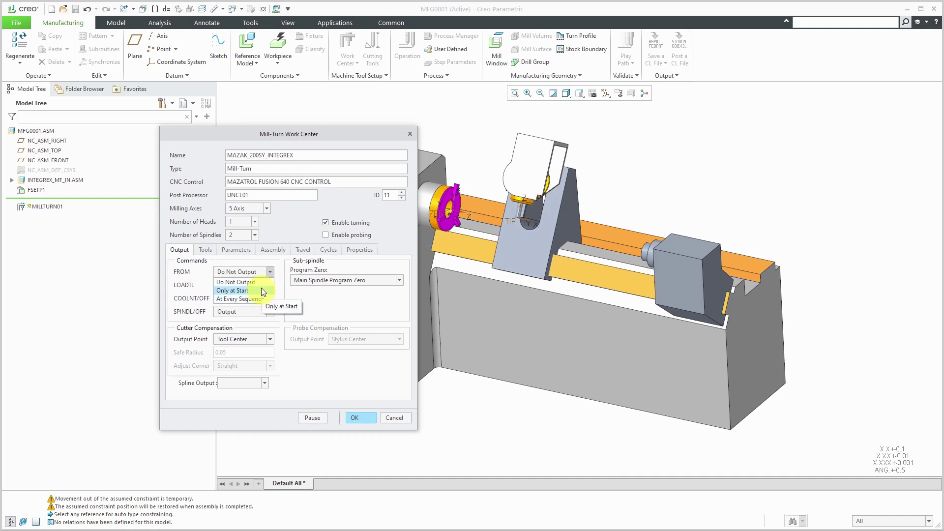
click(259, 283)
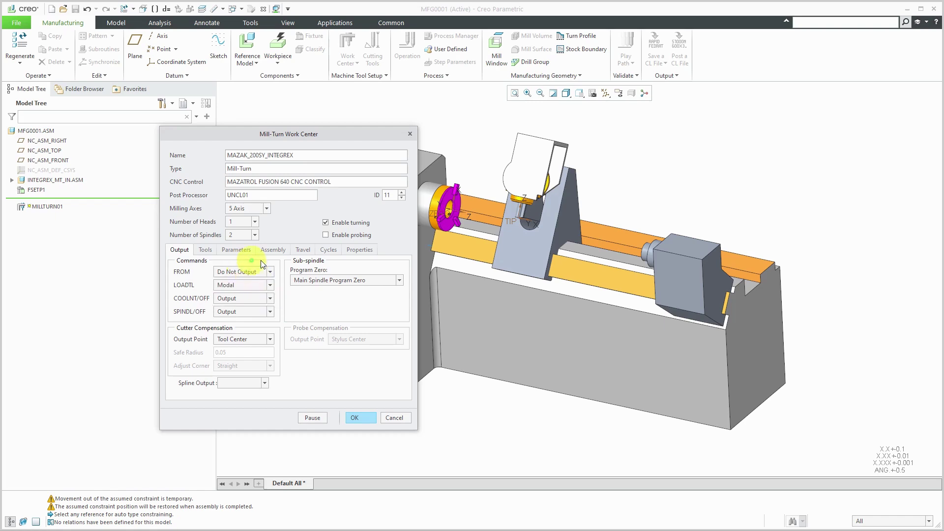
click(270, 287)
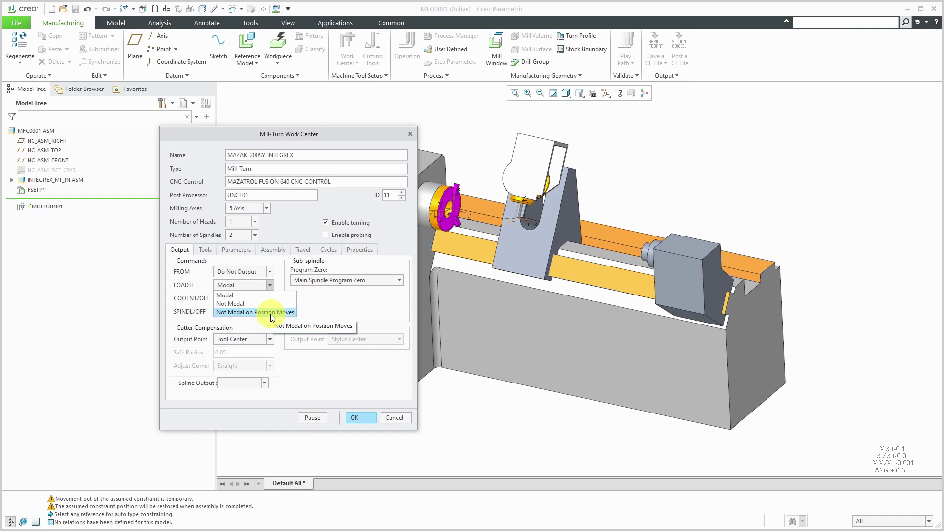
click(350, 301)
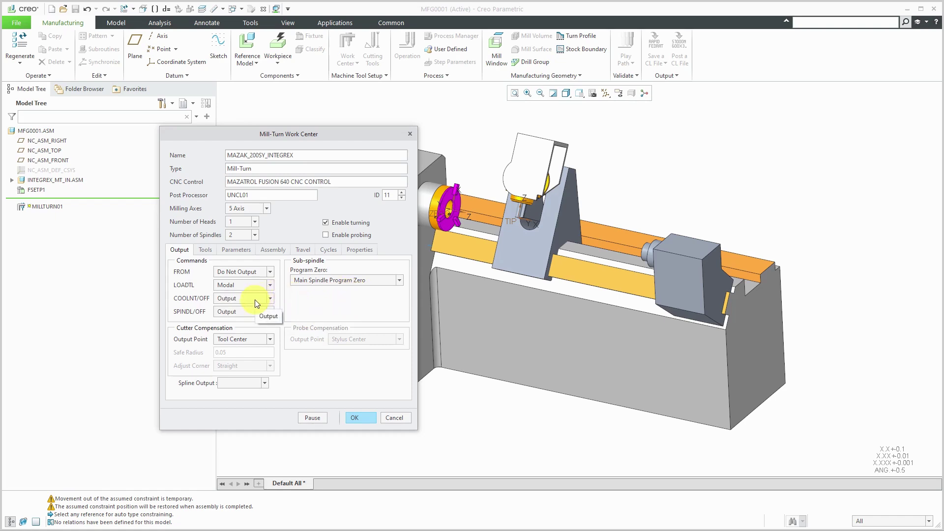
click(251, 313)
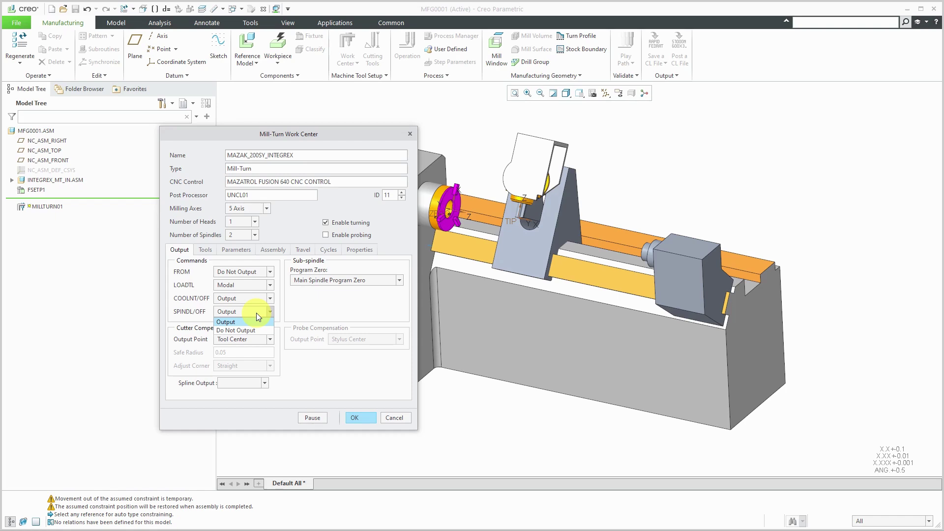
click(297, 310)
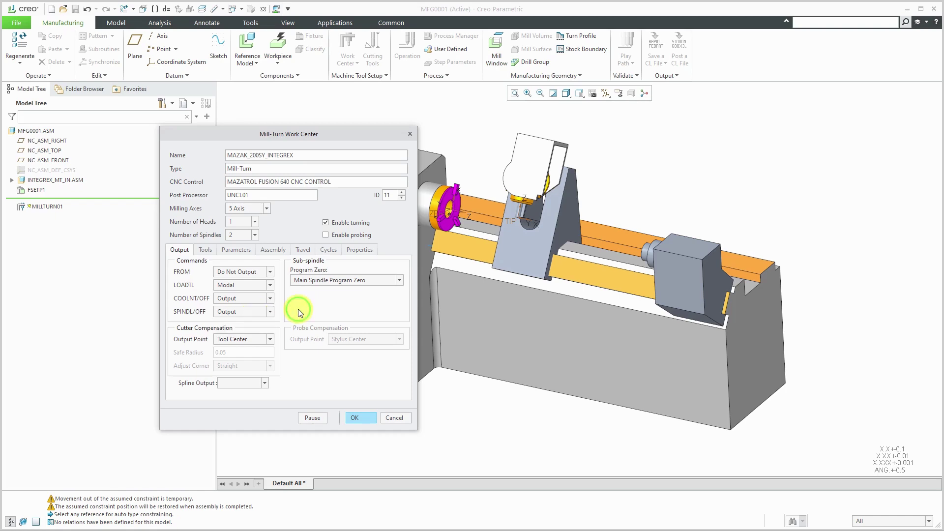
click(269, 313)
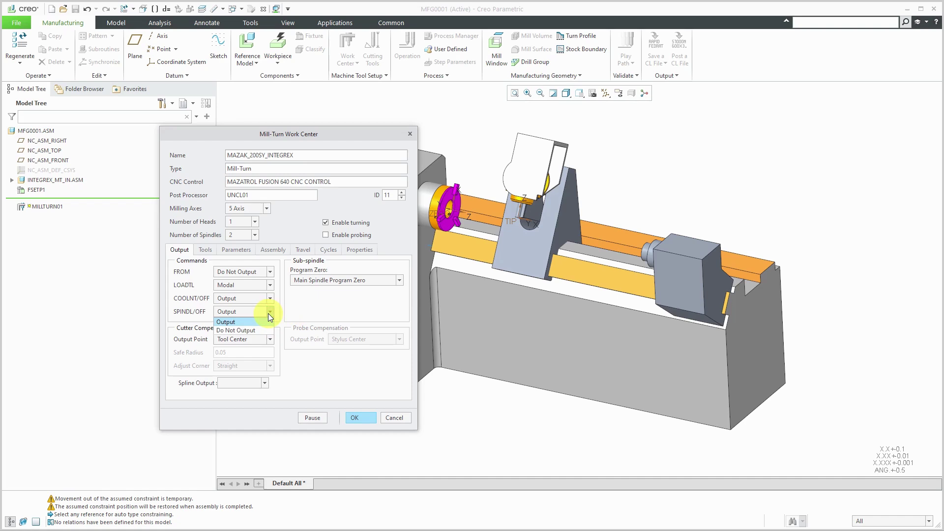
click(309, 310)
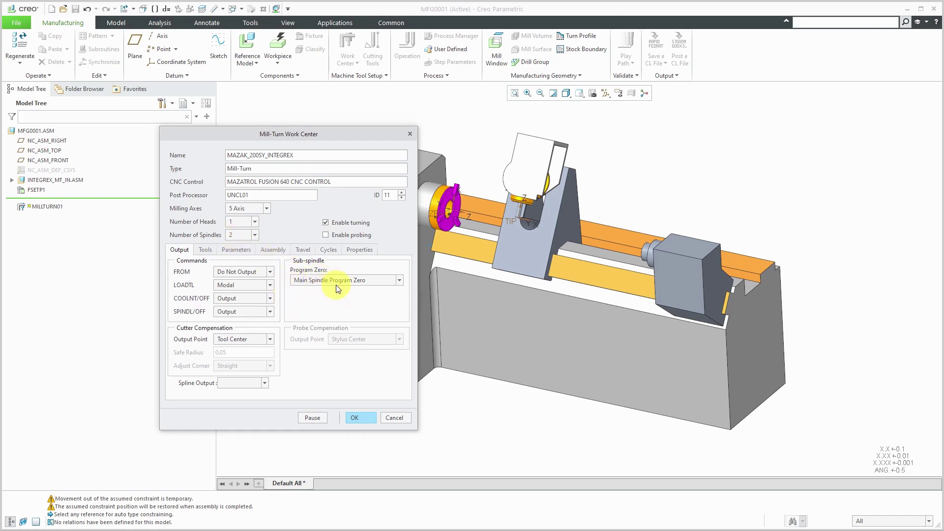
click(388, 284)
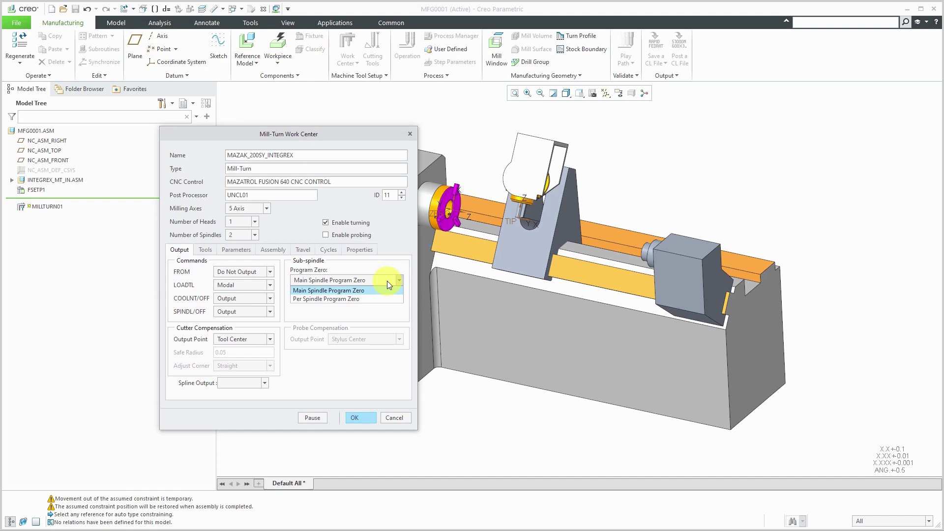
click(387, 281)
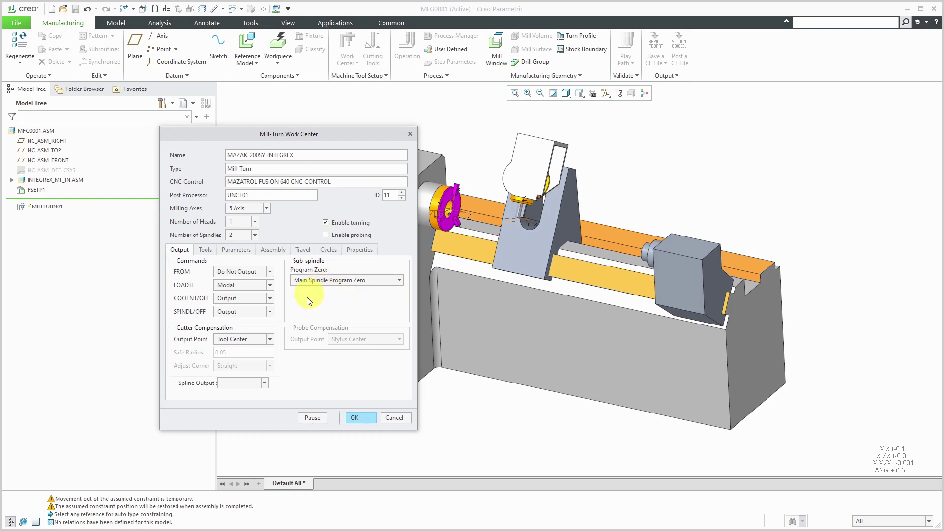
click(270, 339)
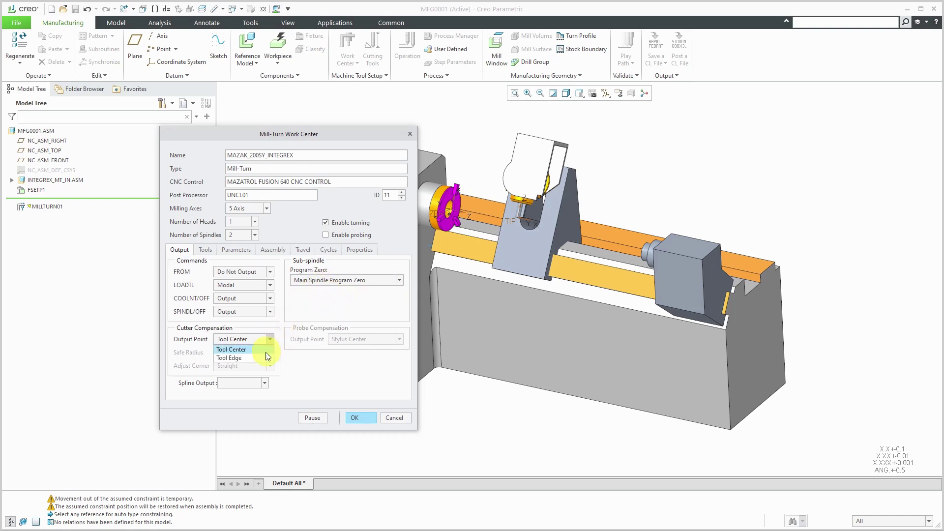
click(264, 357)
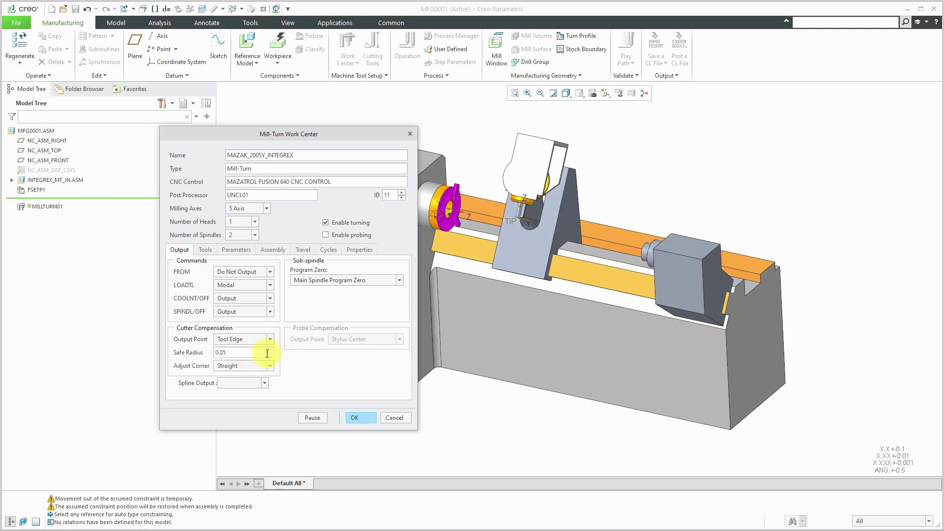
click(270, 365)
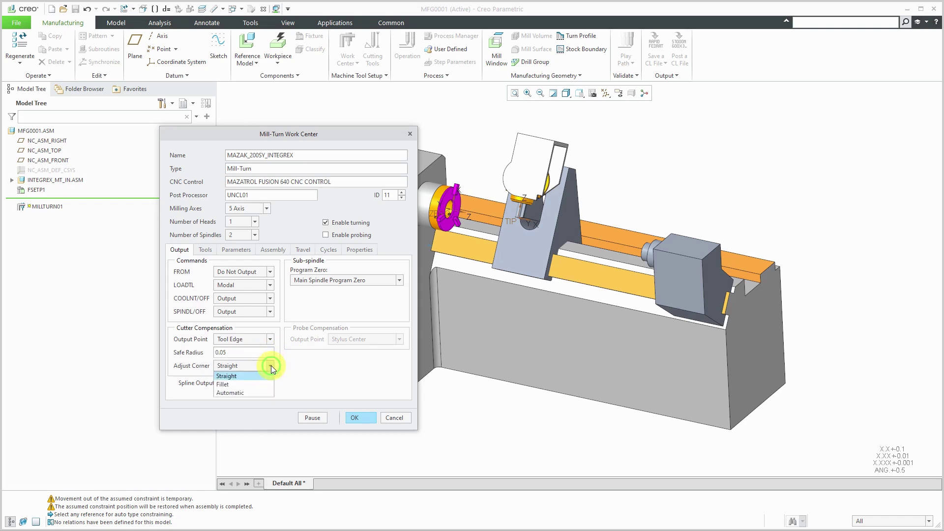
click(270, 365)
click(270, 341)
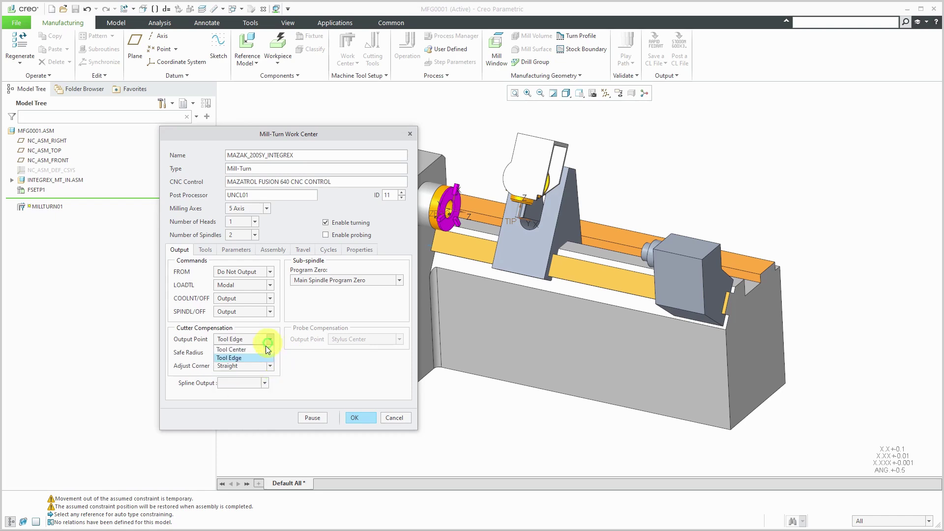
click(264, 350)
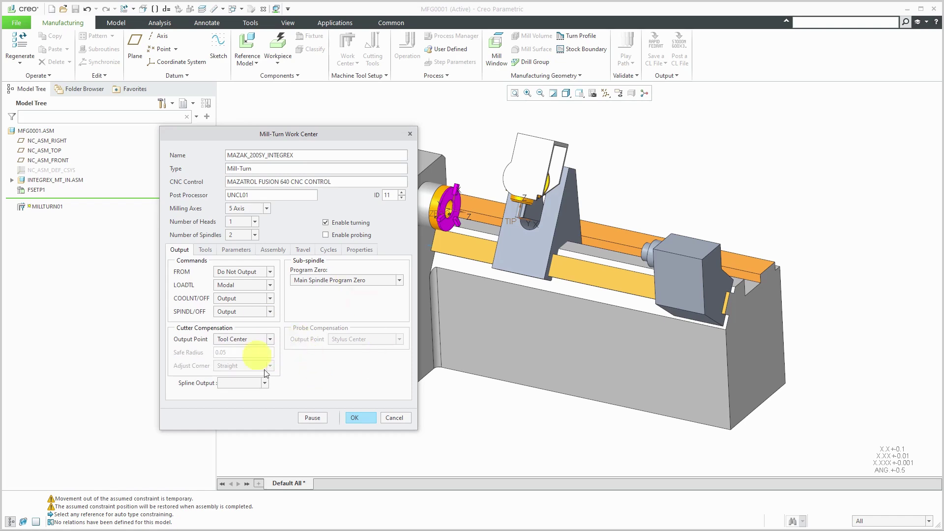
Leave Head 1 tooling setup empty and set its tool change time to 5 seconds
click(205, 250)
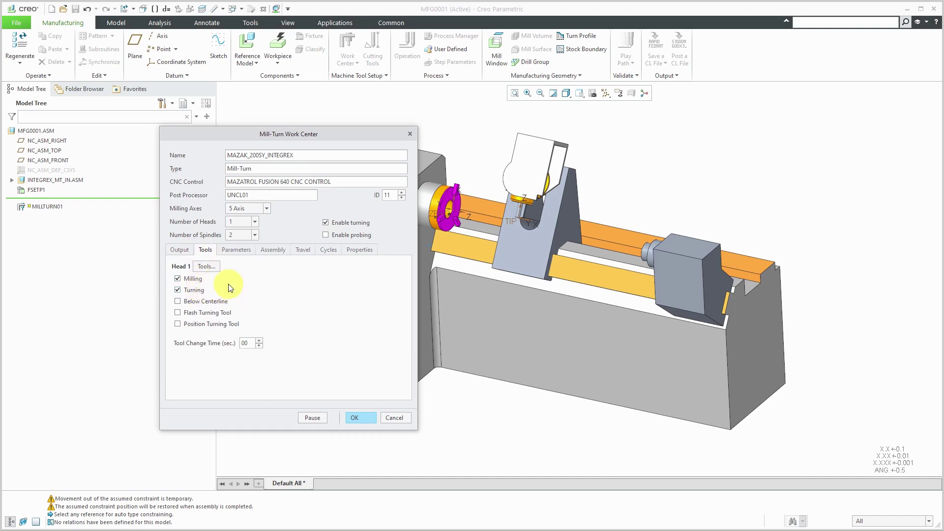
click(206, 266)
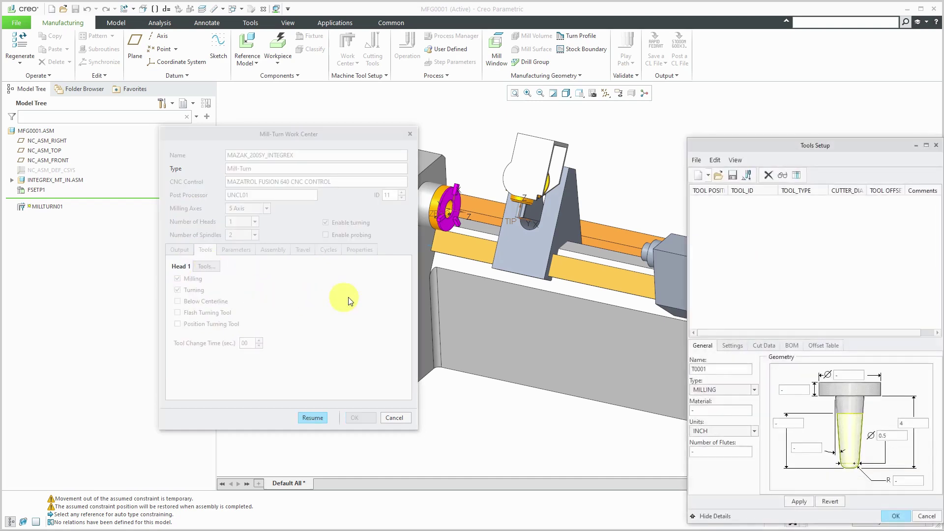
drag(755, 142, 533, 101)
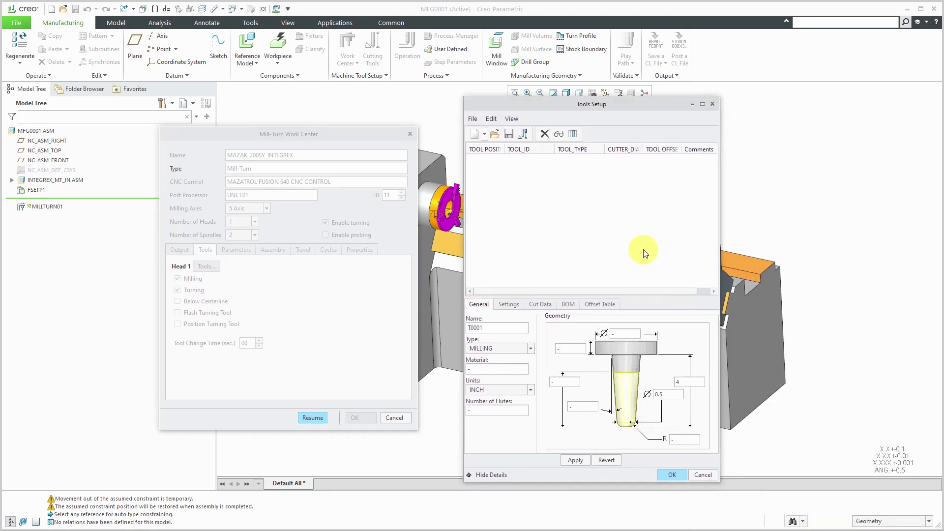
click(704, 475)
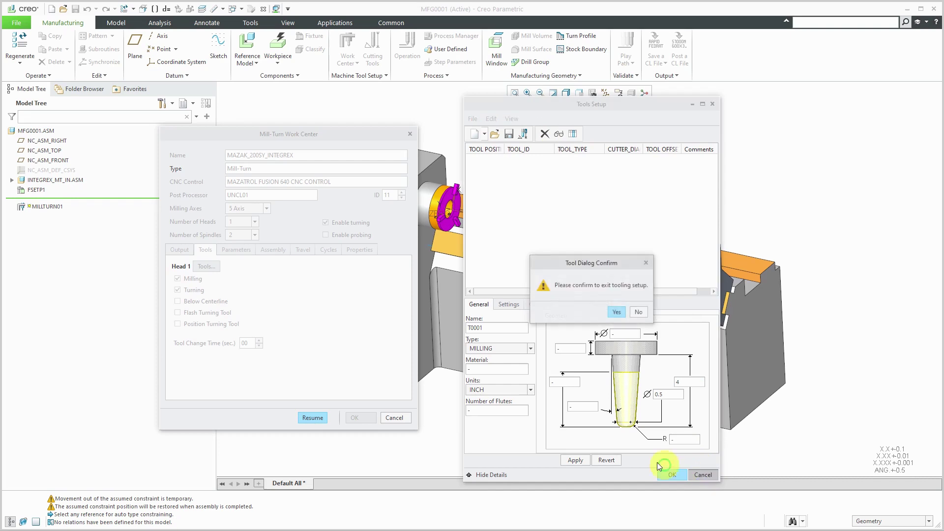
click(618, 312)
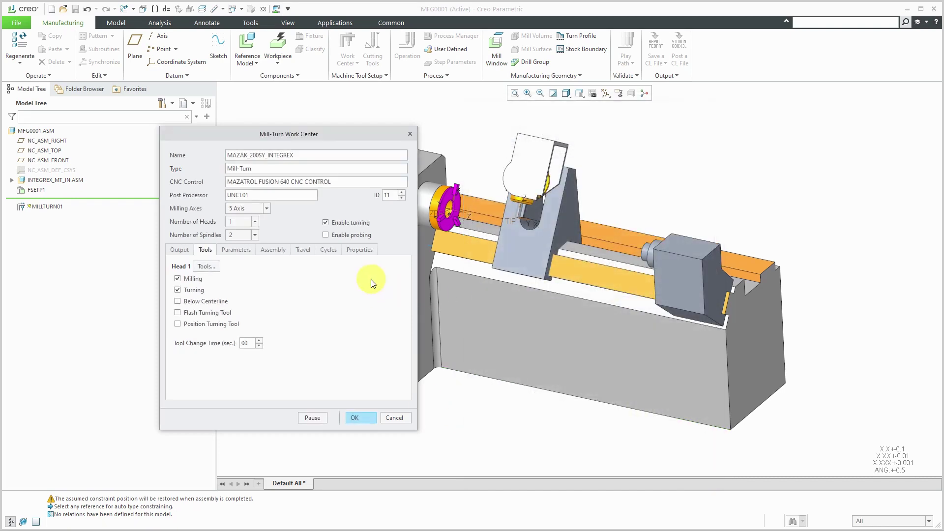
double_click(260, 341)
click(260, 341)
Enter 5000 RPM maximum speed for main and sub spindles, keeping rapid traverse at IPM
click(245, 251)
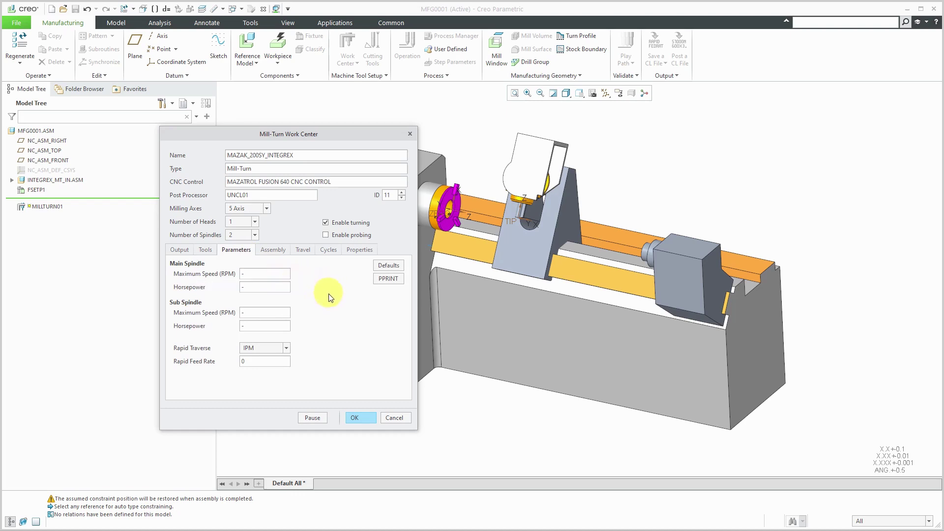
click(275, 276)
double_click(275, 277)
text(5000)
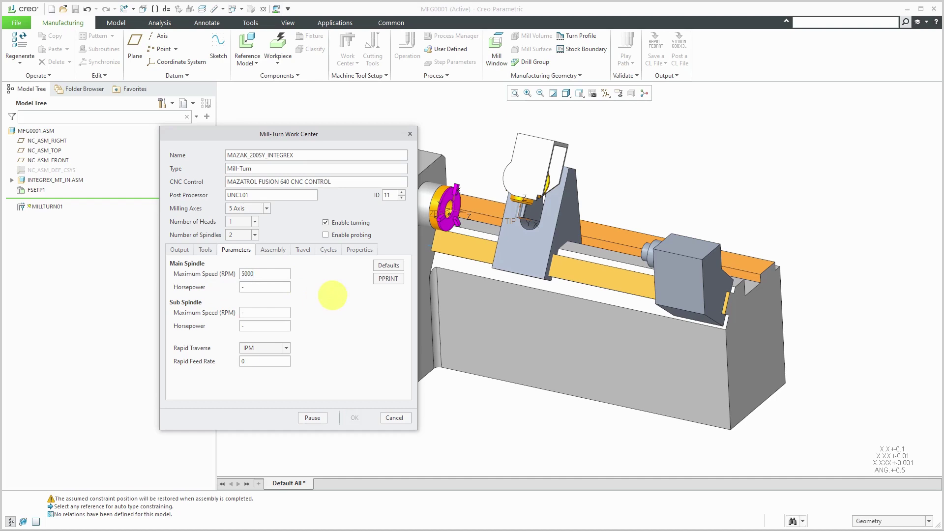
click(277, 313)
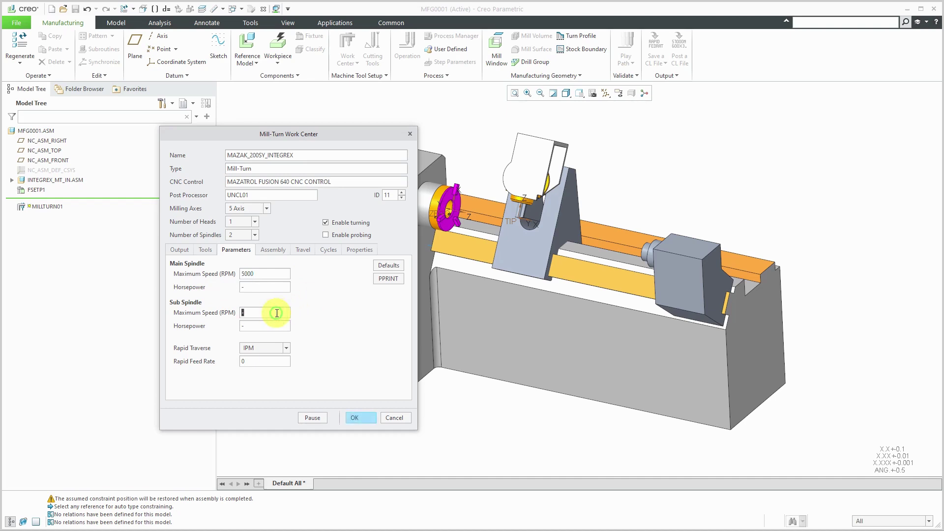
text(5000)
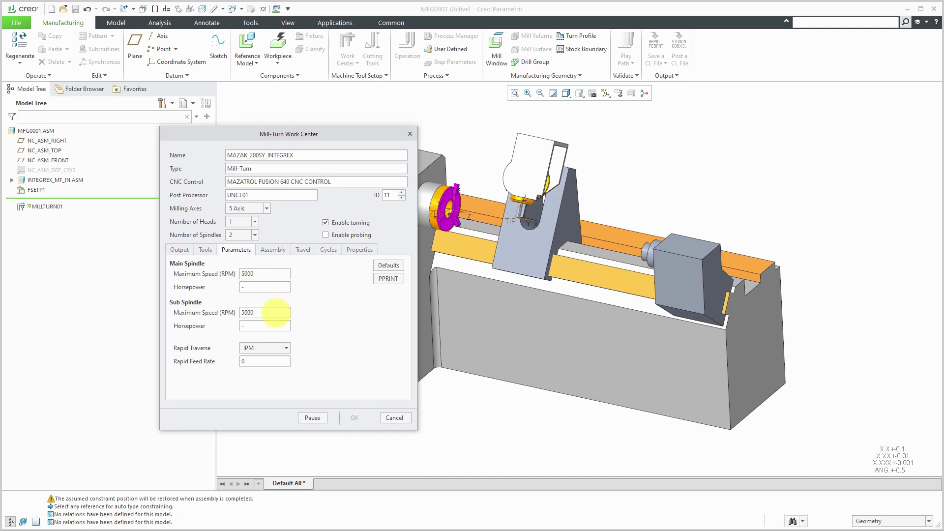
click(286, 349)
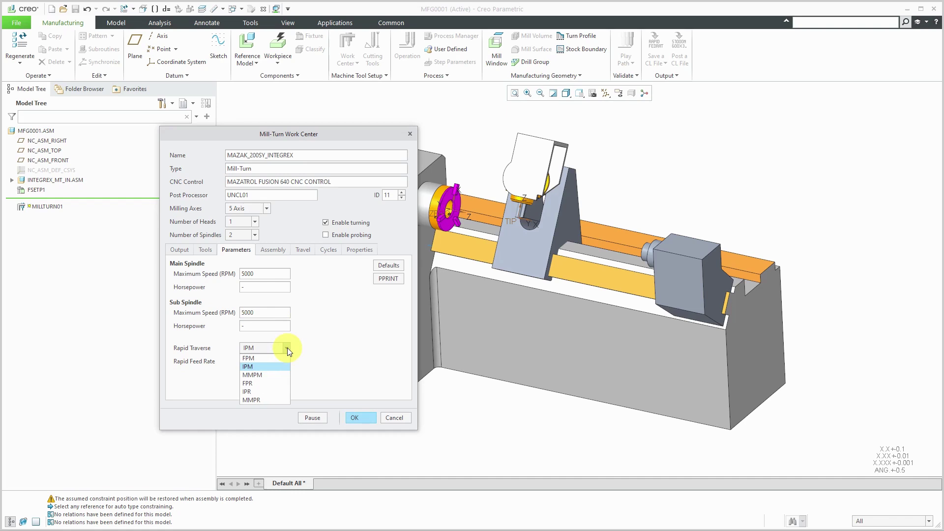
click(359, 342)
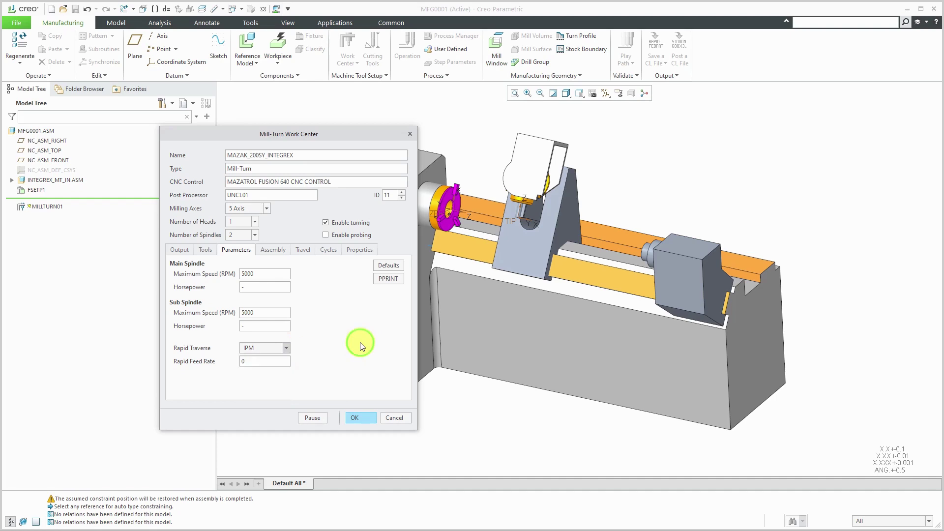
Switch the work center definition to its Assembly tab
click(281, 251)
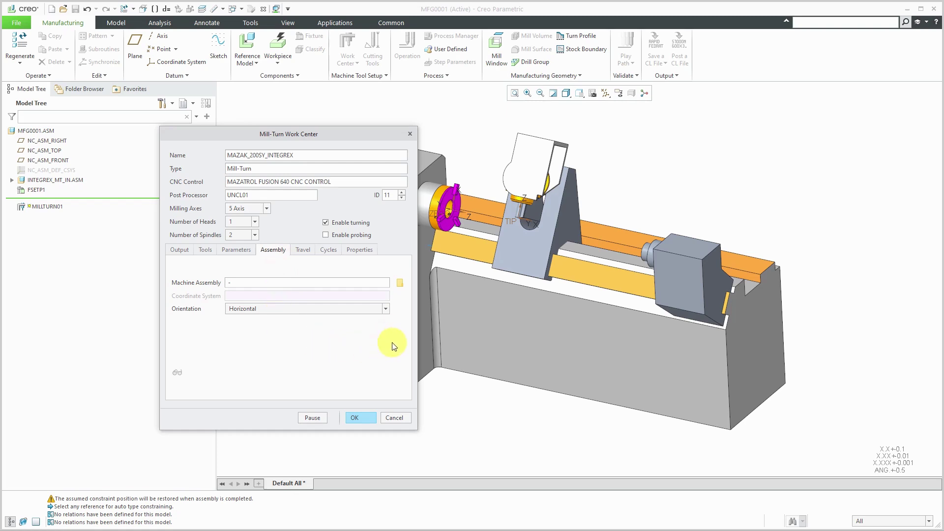
Use in-session integrex_mt_in.asm as the machine assembly, aligned to NC_ZERO, orientation Horizontal
click(399, 283)
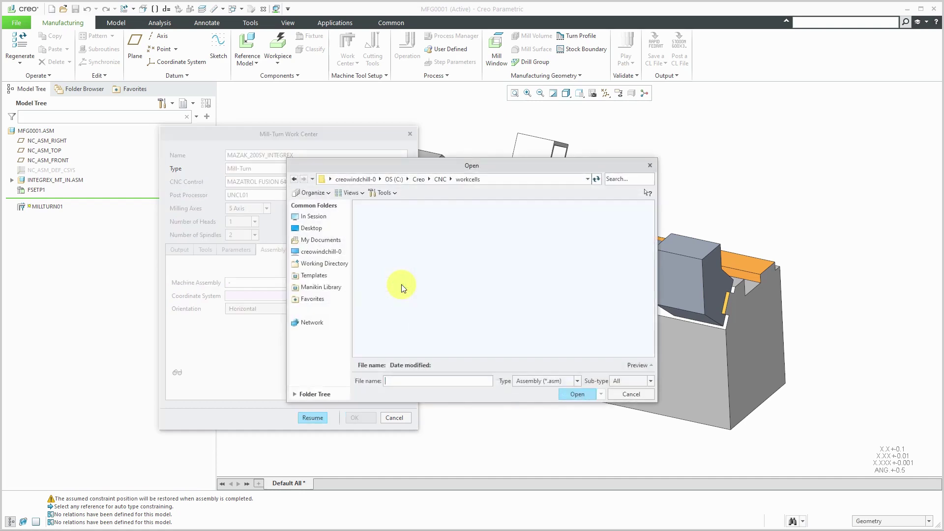
click(311, 217)
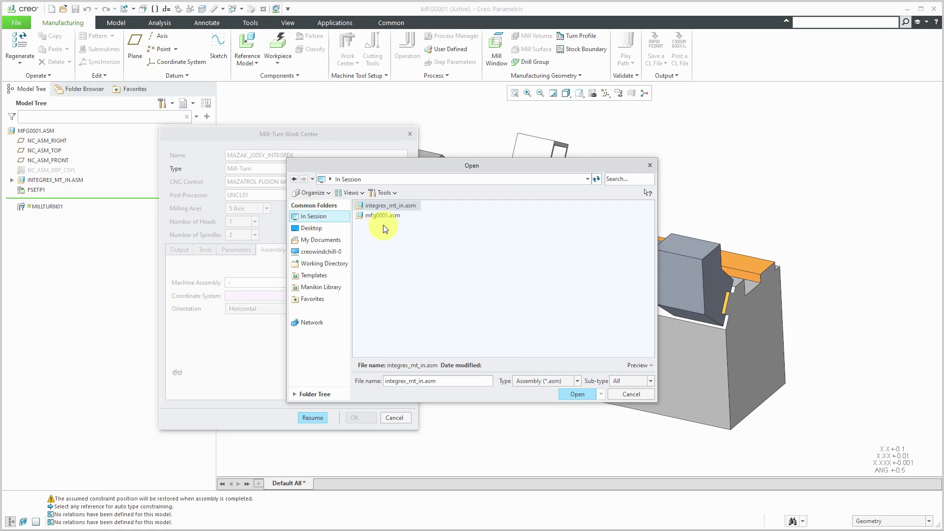
click(574, 396)
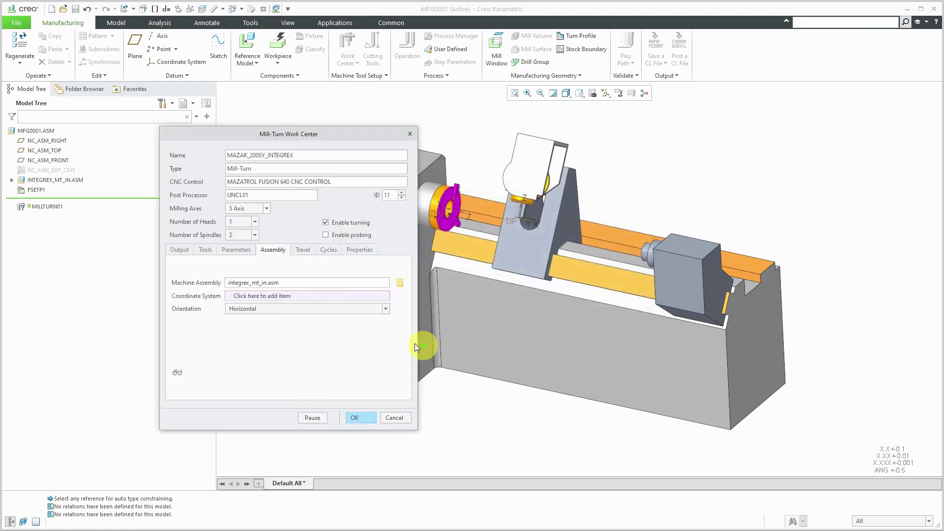
click(283, 296)
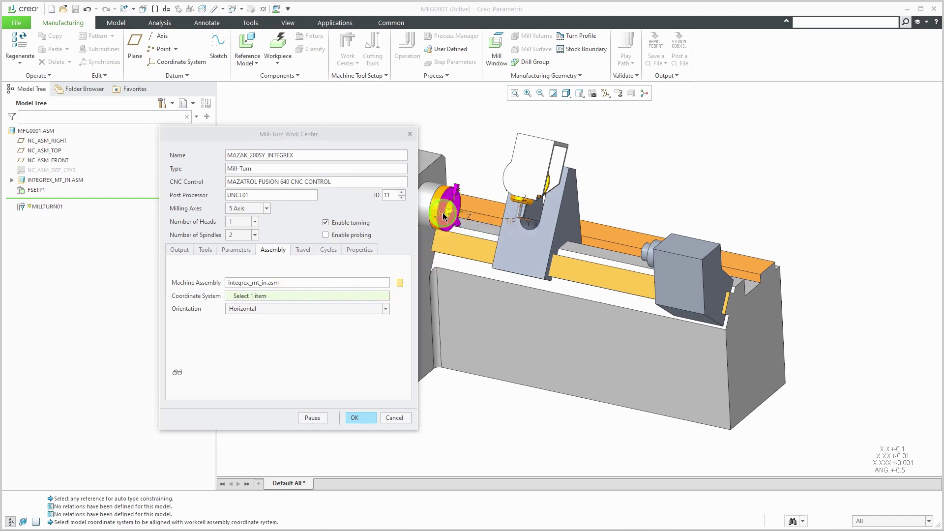
click(443, 215)
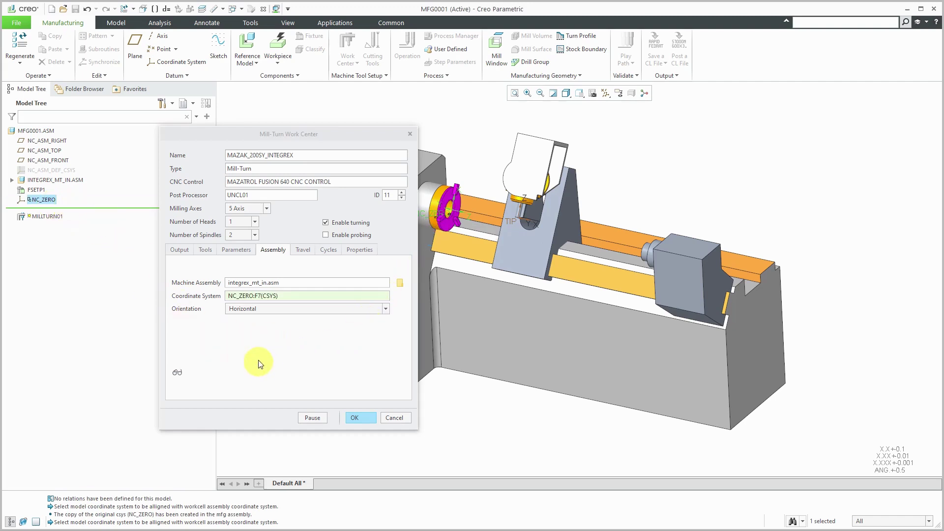
click(309, 309)
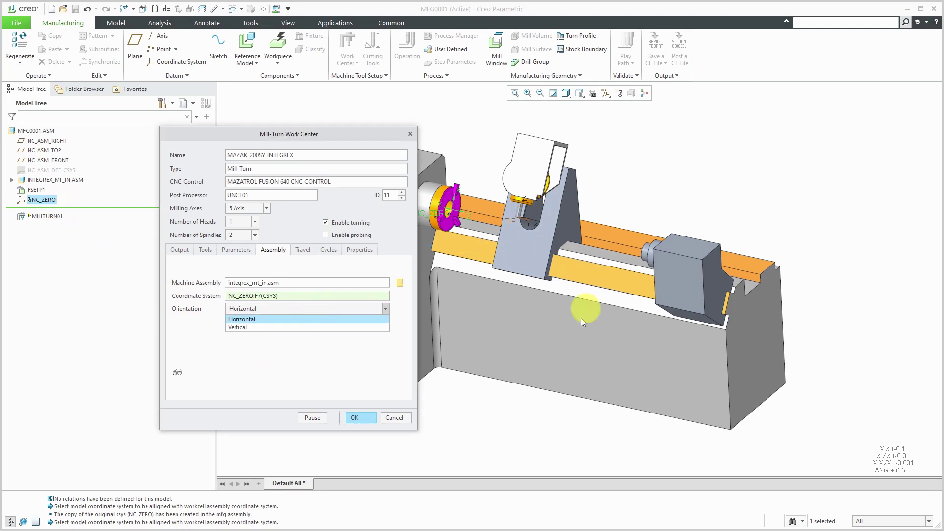
click(248, 371)
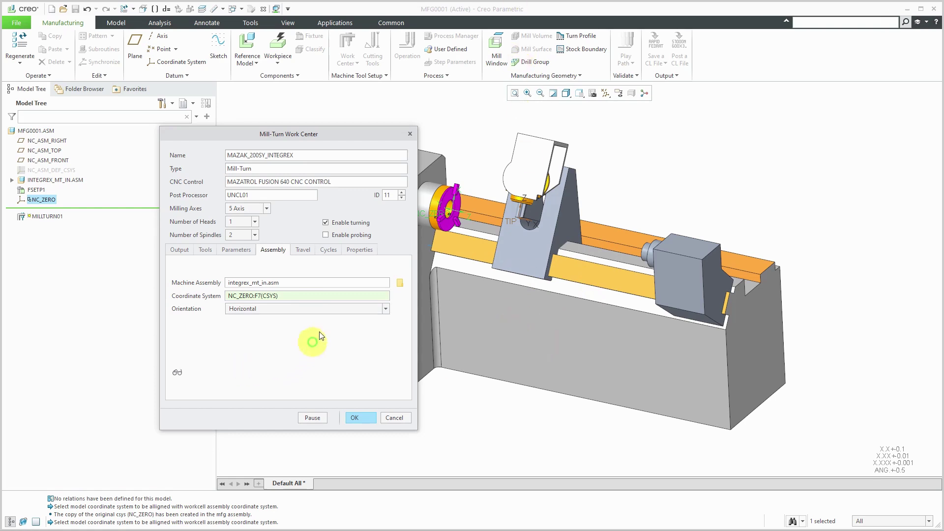
click(309, 249)
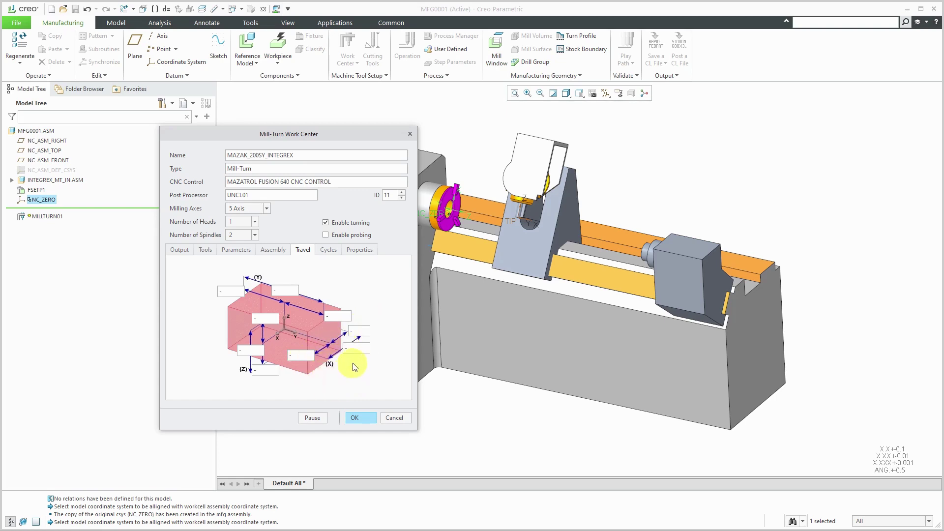
Enter travel limits X 20.87, Y 5.50 and Z 42, dismissing the invalid-value warning
click(353, 349)
text(20.)
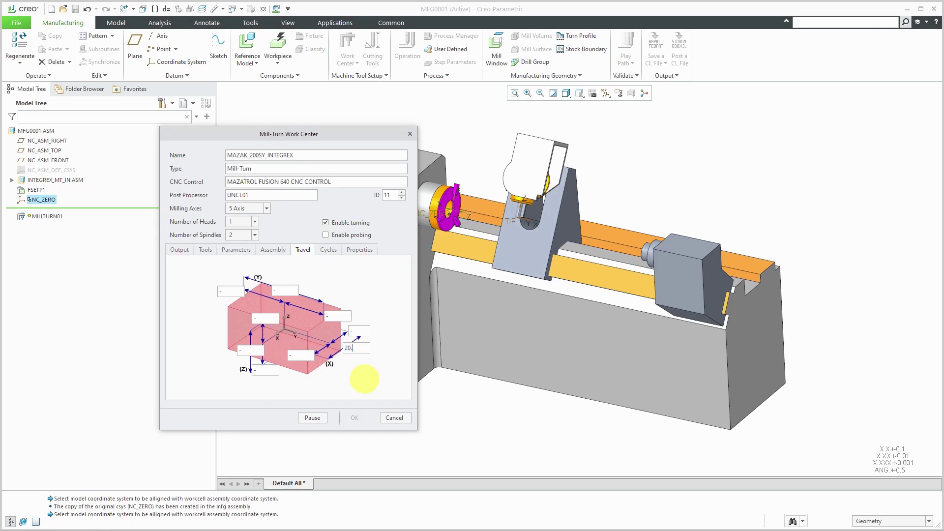
text(87)
click(280, 291)
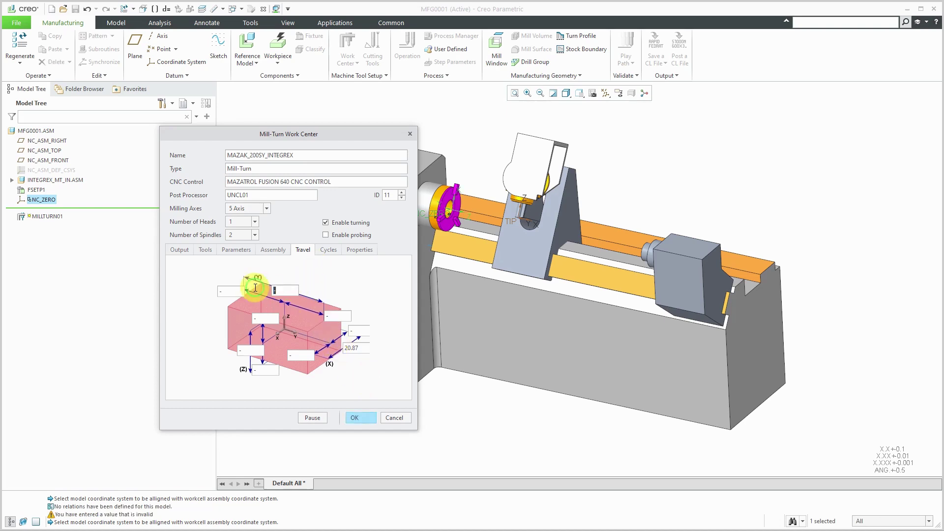
text(5.50)
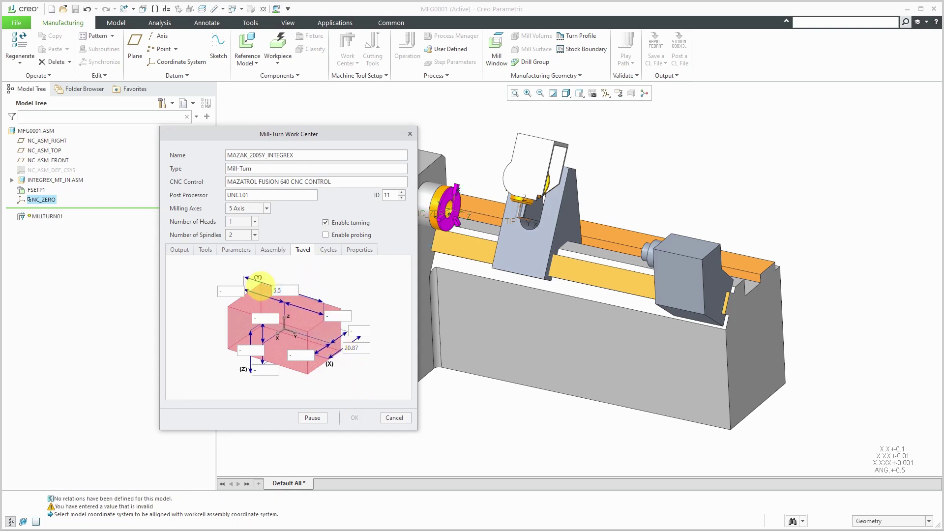
click(263, 370)
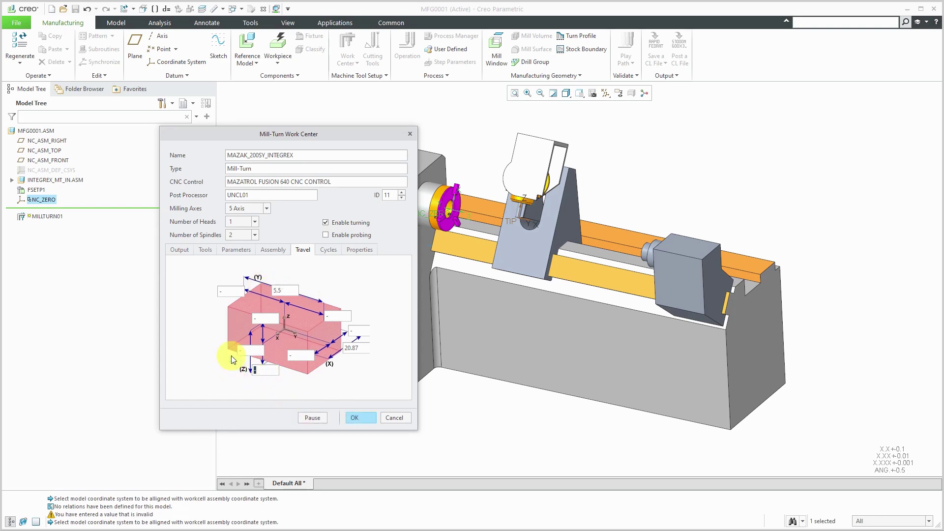
text(42)
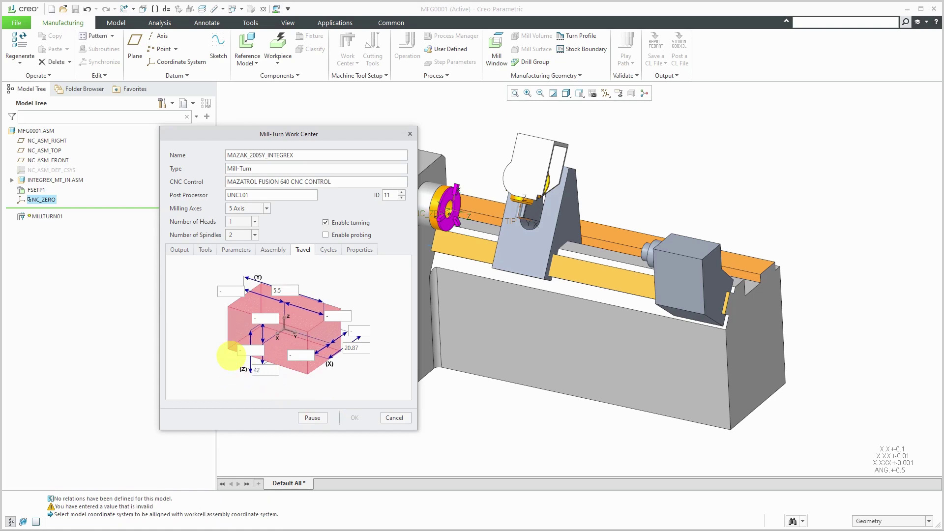
click(231, 355)
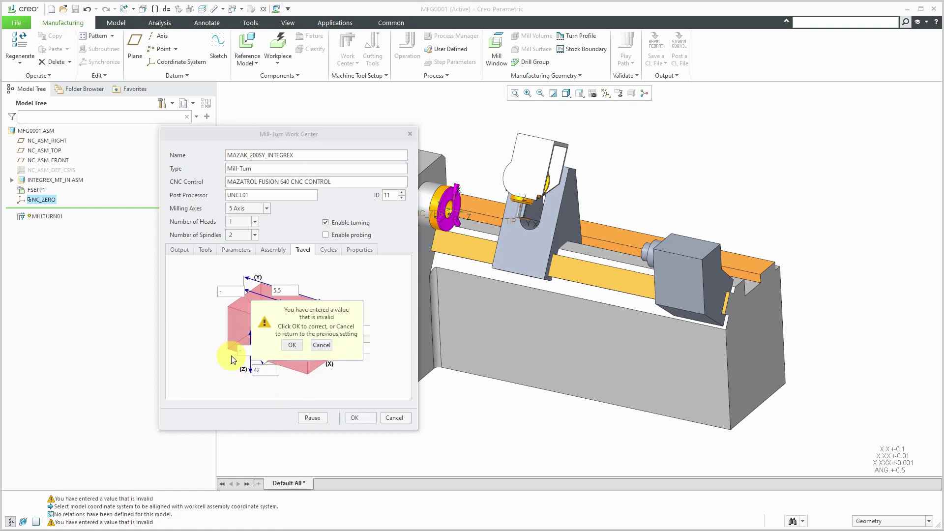
click(291, 346)
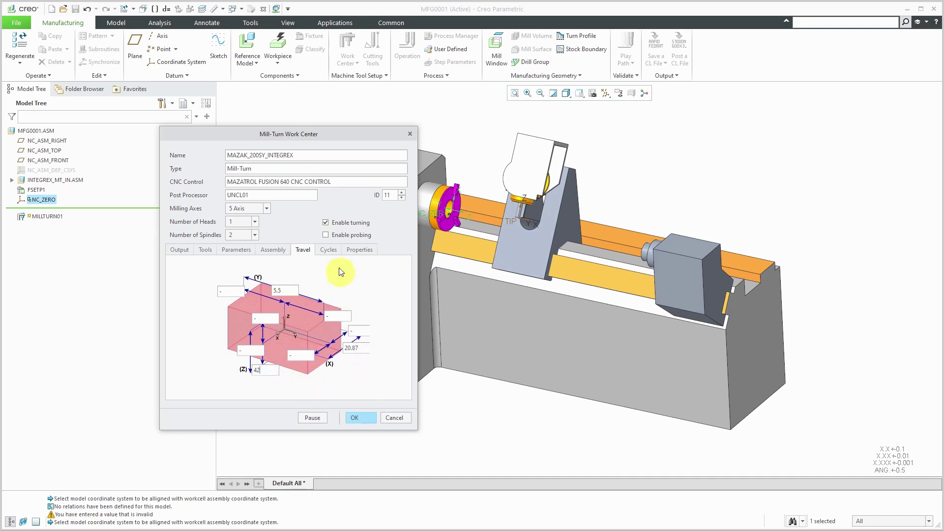
Review the holemaking cycles and the name and comments, then create the MAZAK_200SY_INTEGREX work center
click(329, 249)
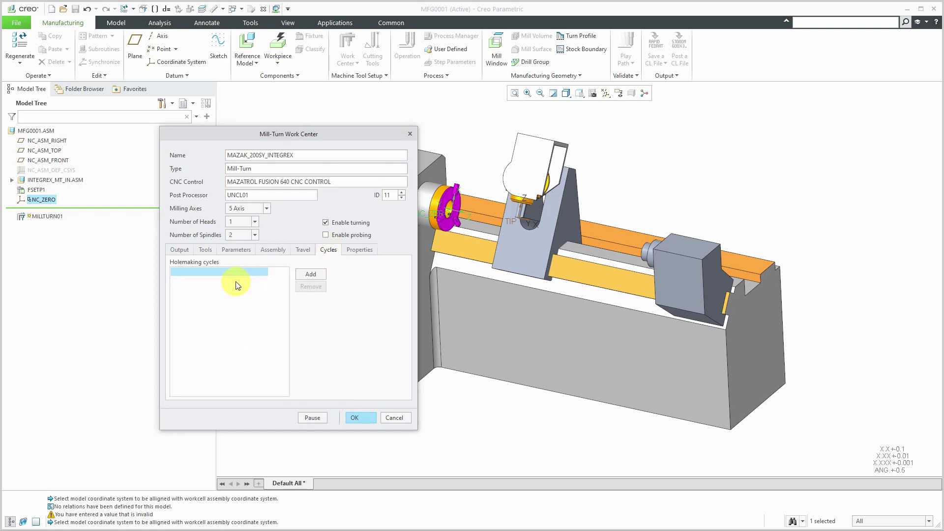
click(355, 249)
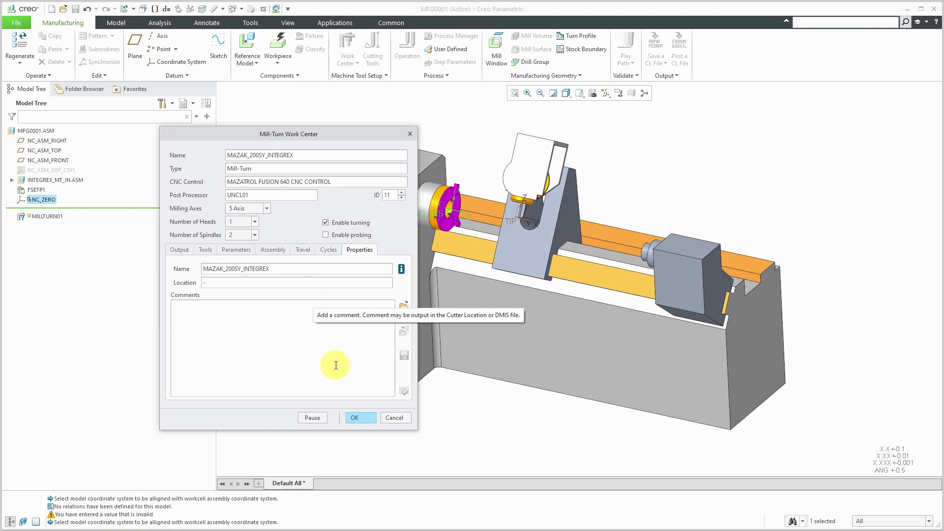
click(366, 419)
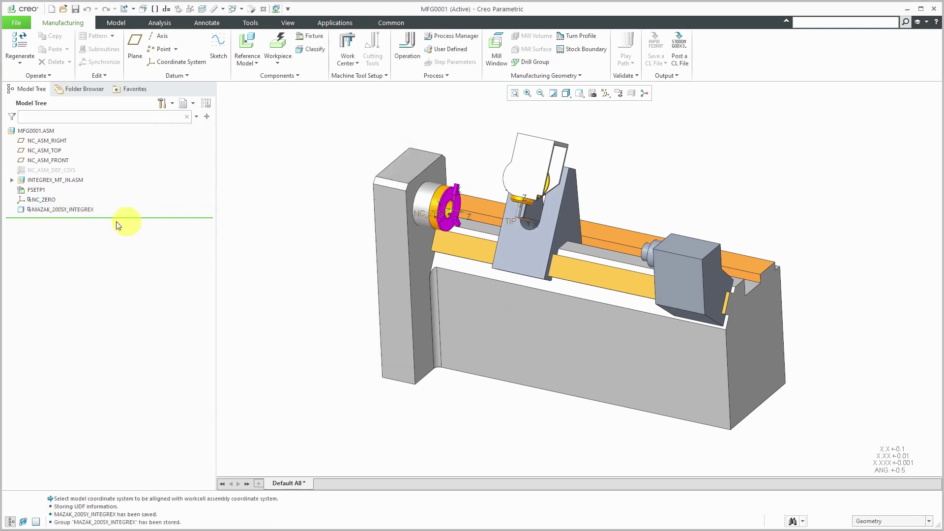
Save MAZAK_200SY_INTEGREX as a reusable group and verify pro_mf_workcell_dir is C:\Creo\CNC\workcells
right_click(64, 210)
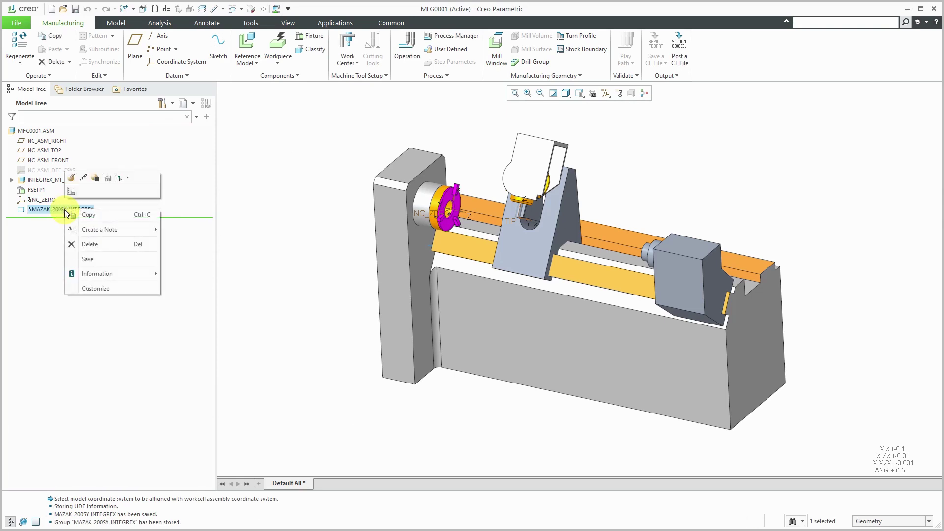
click(90, 258)
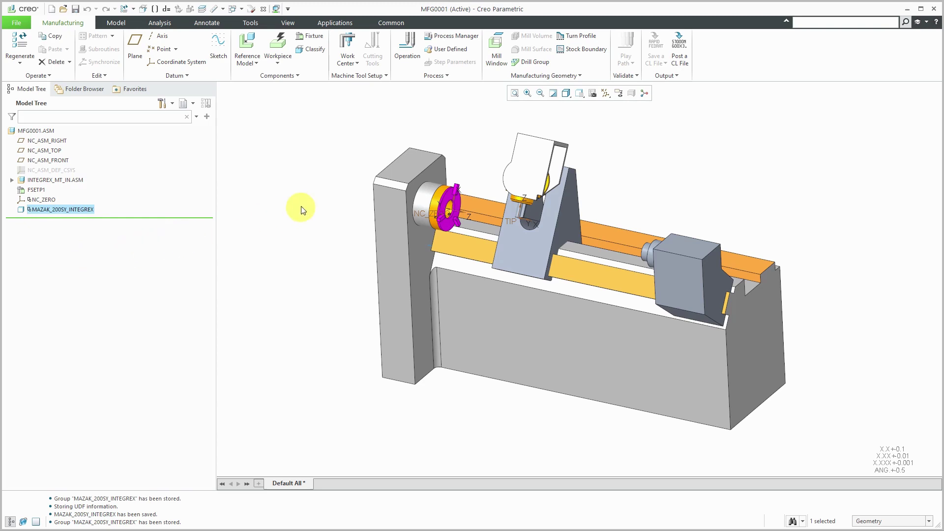
click(16, 24)
click(36, 243)
click(266, 303)
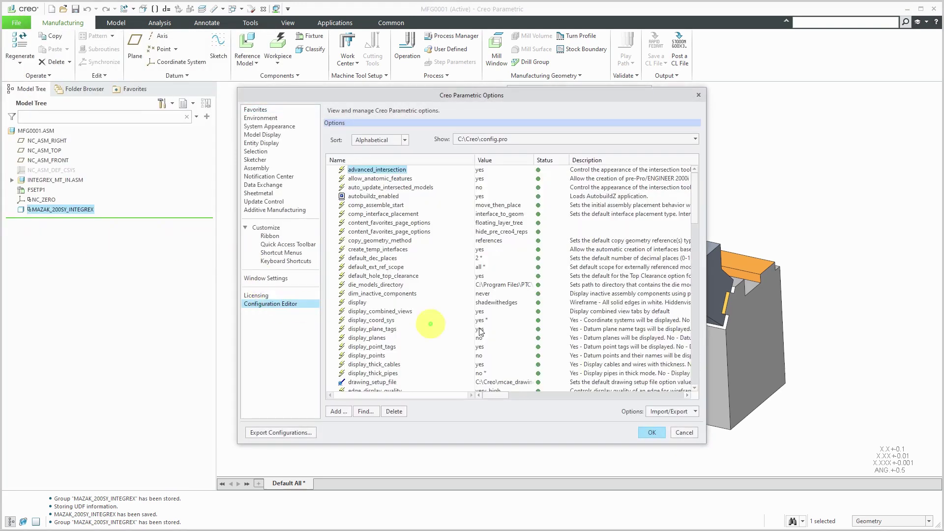
drag(695, 208, 689, 312)
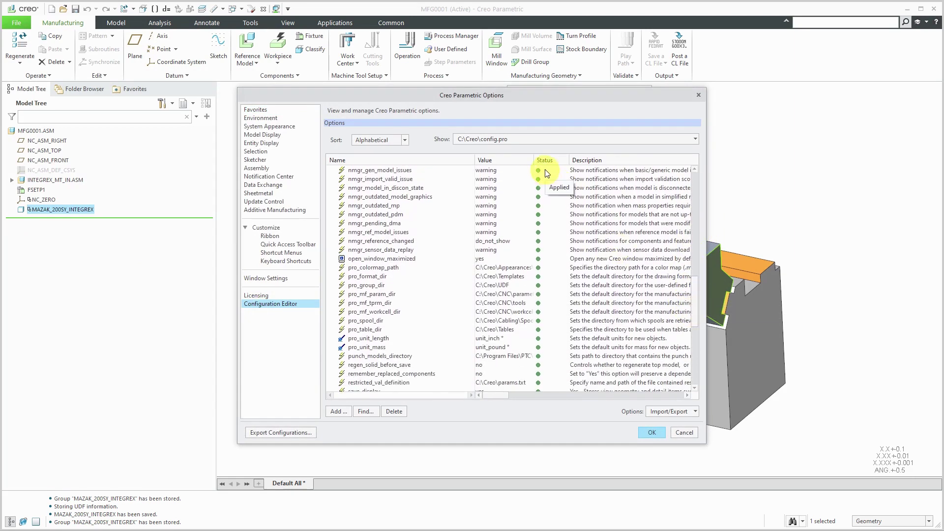
drag(535, 159, 576, 158)
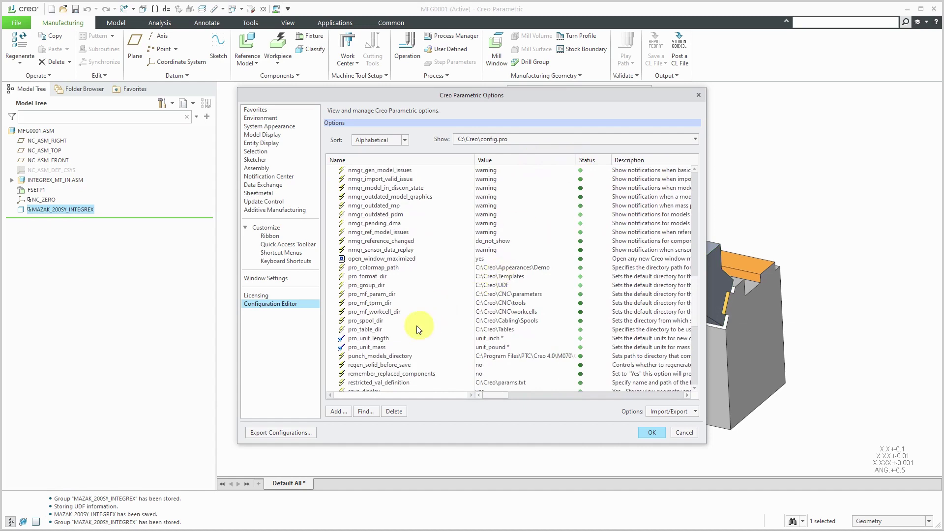
click(374, 311)
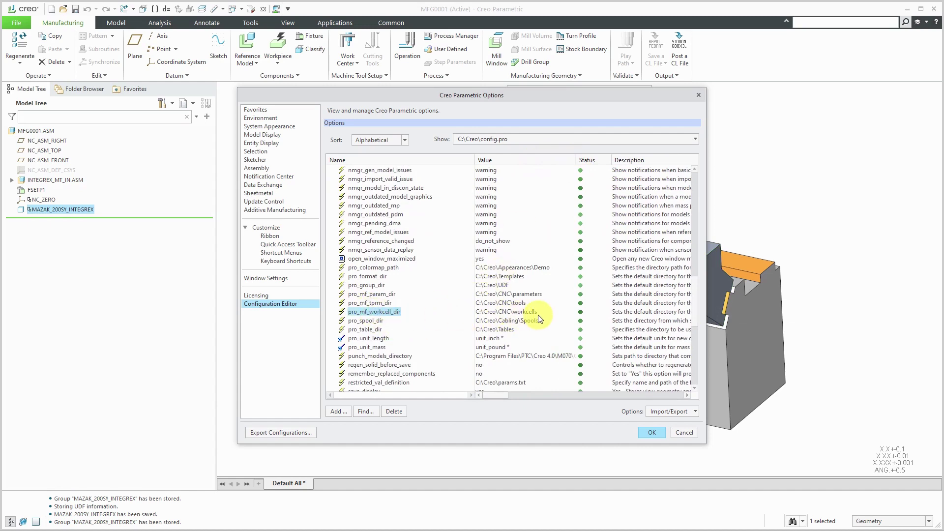
click(684, 433)
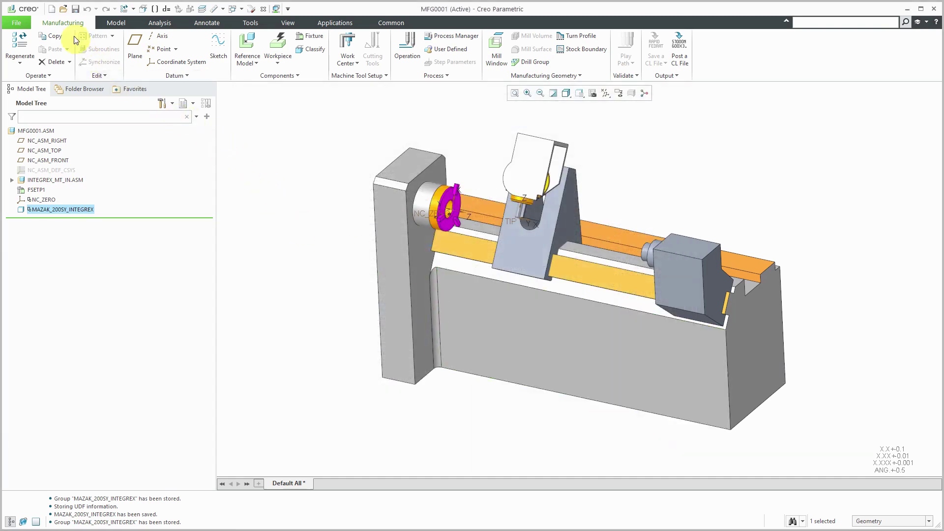
Create a new NC assembly manufacturing model named MFG0002 and list the work center types
click(52, 10)
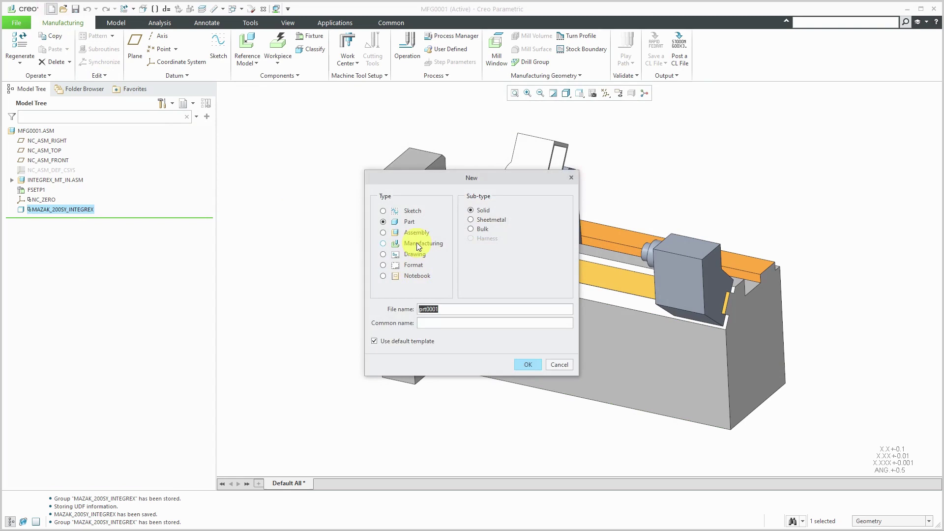
click(417, 243)
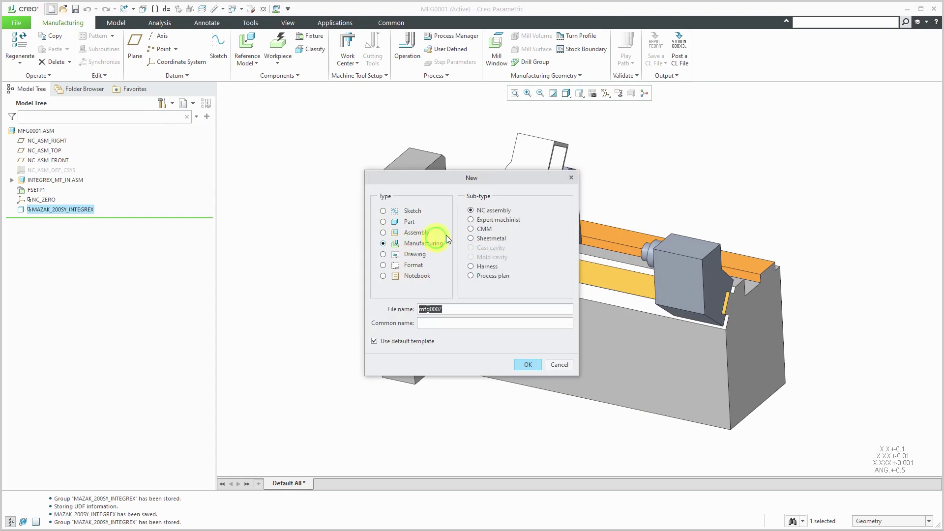
click(527, 364)
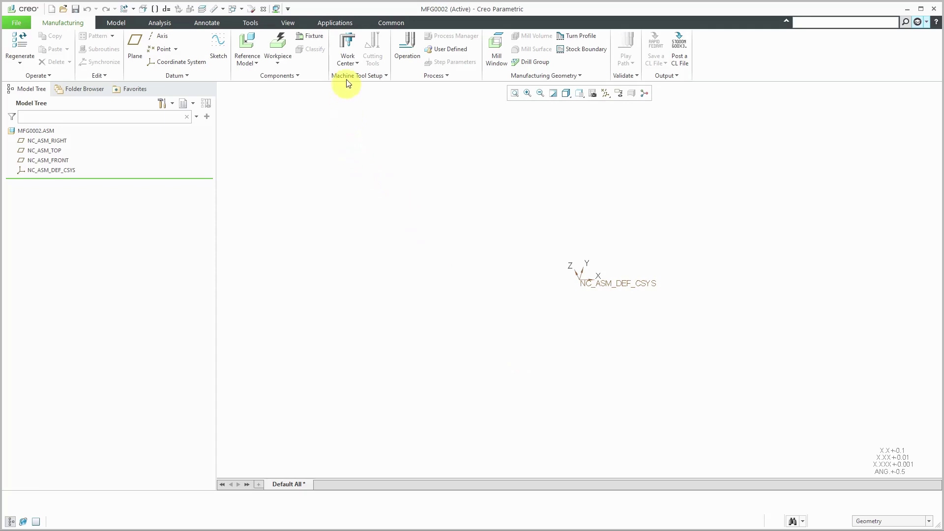
click(347, 66)
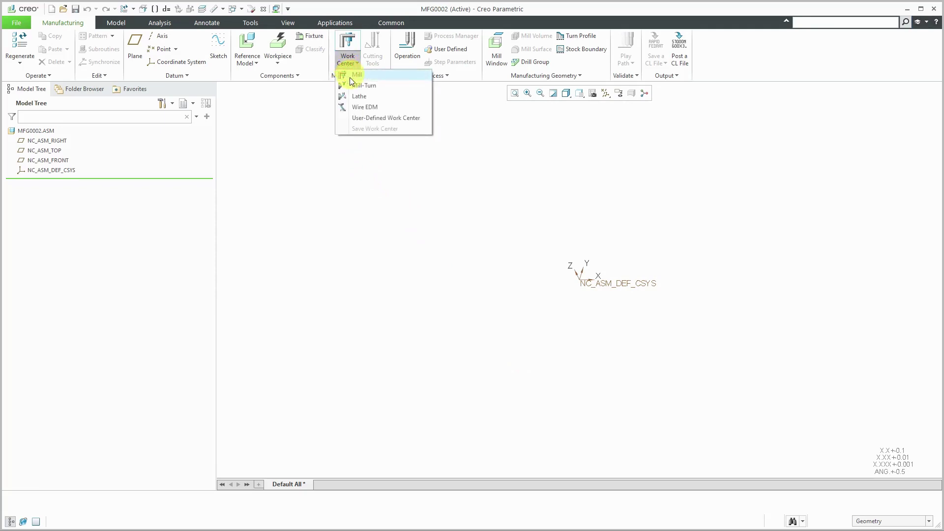
Insert the user-defined work center mazak_200sy_integrex.gph with default options, mapping its reference to NC_ASM_DEF_CSYS
click(383, 119)
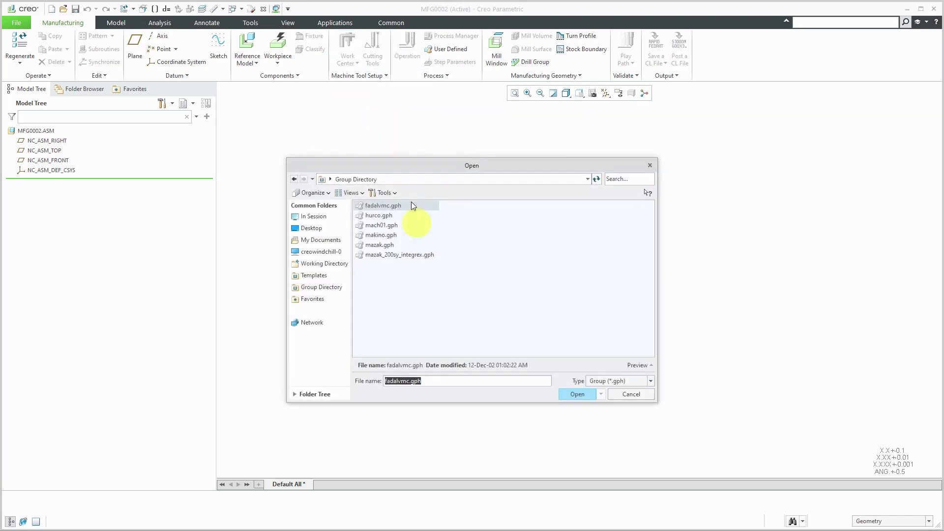
click(412, 255)
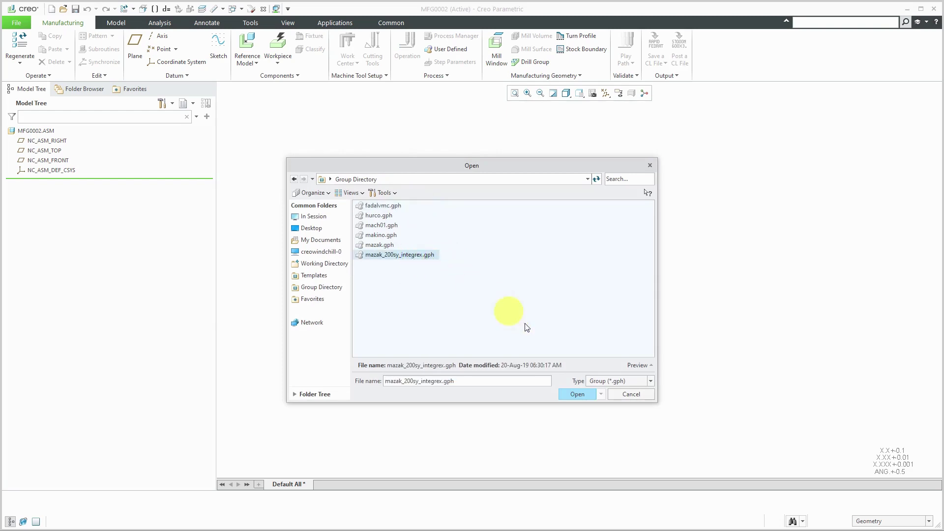
click(577, 394)
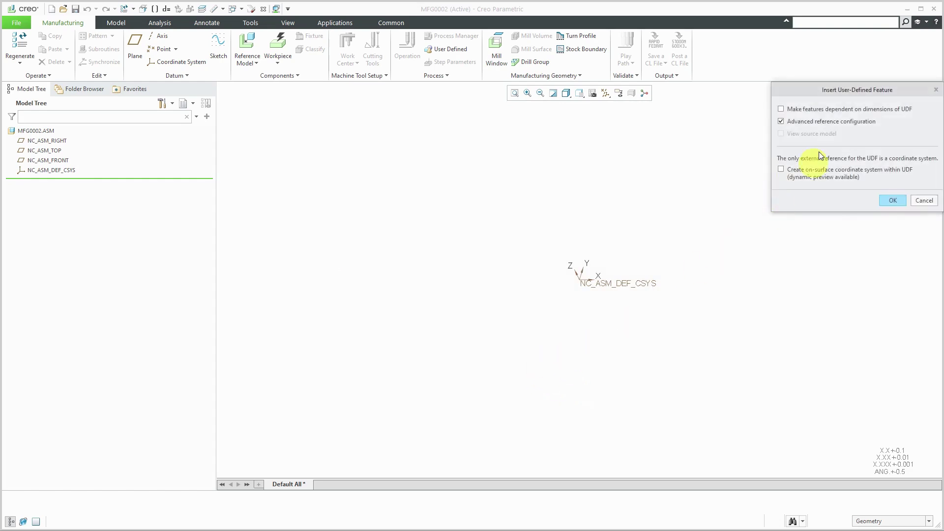
drag(877, 93, 487, 133)
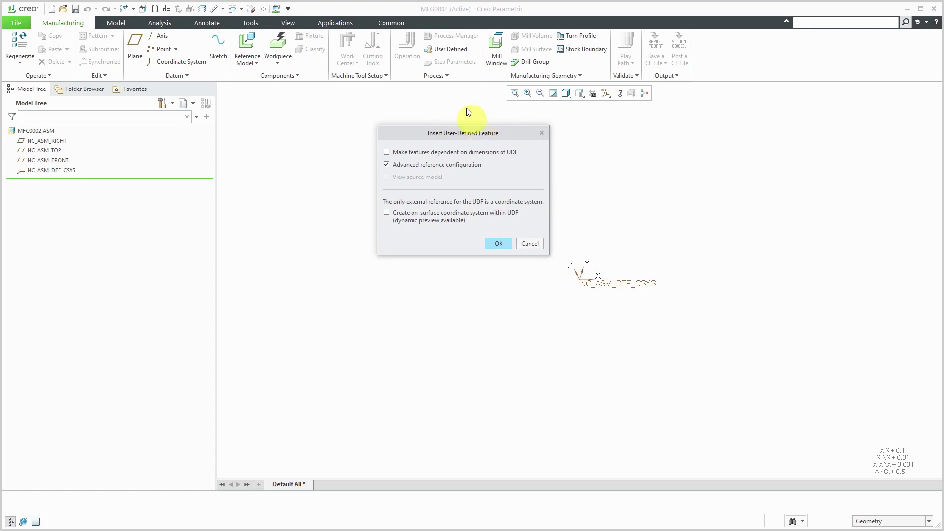
click(502, 244)
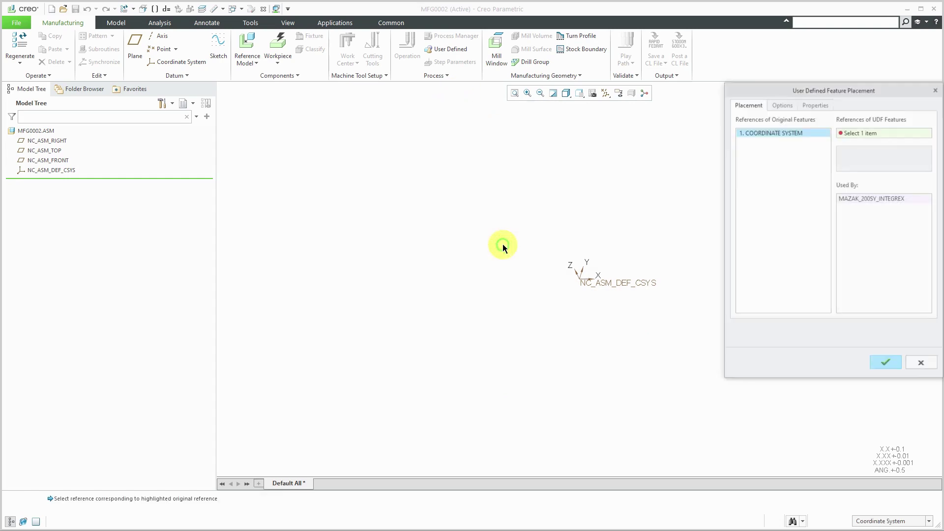
click(599, 284)
Confirm the placement to create the MAZAK_200SY_INTEGREX01 work center group in MFG0002
click(885, 364)
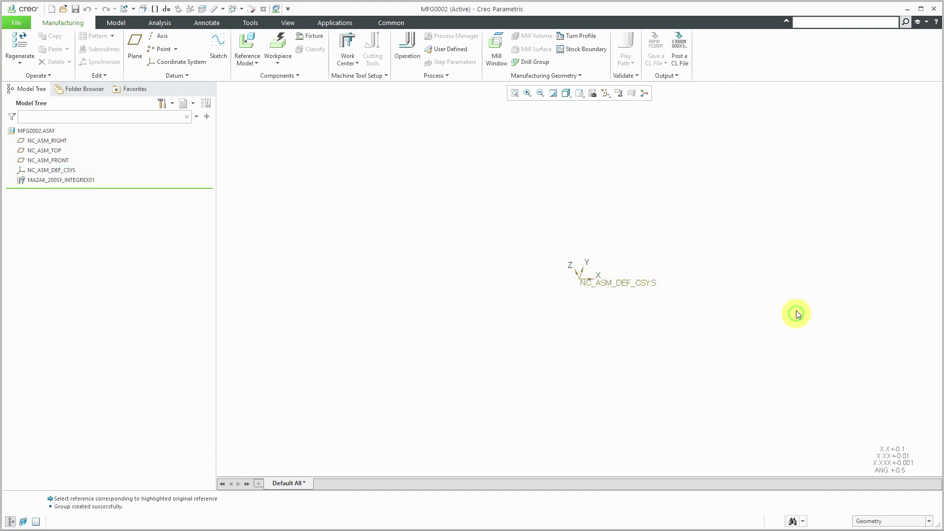